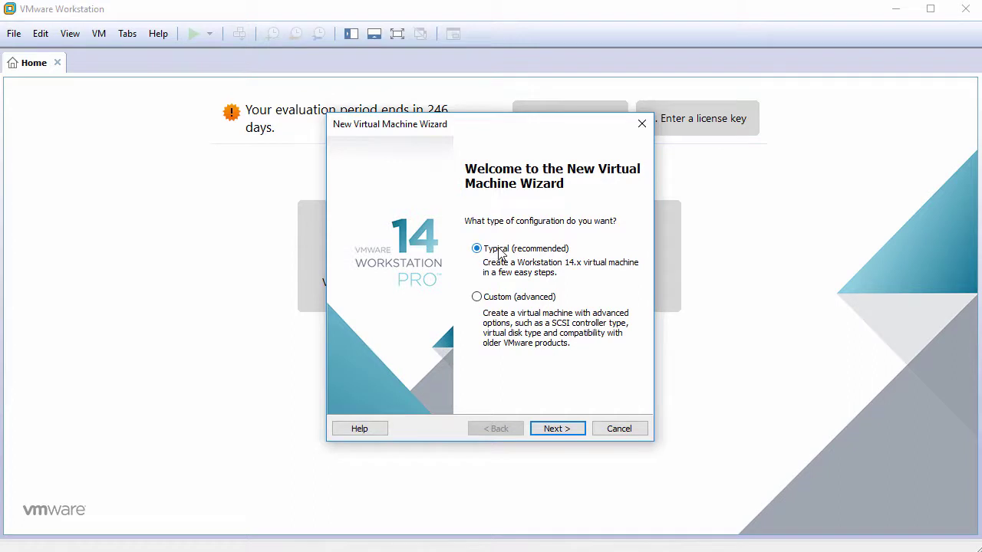
# Accept the typical configuration for the new virtual machine and choose to install the operating system later
pyautogui.click(562, 429)
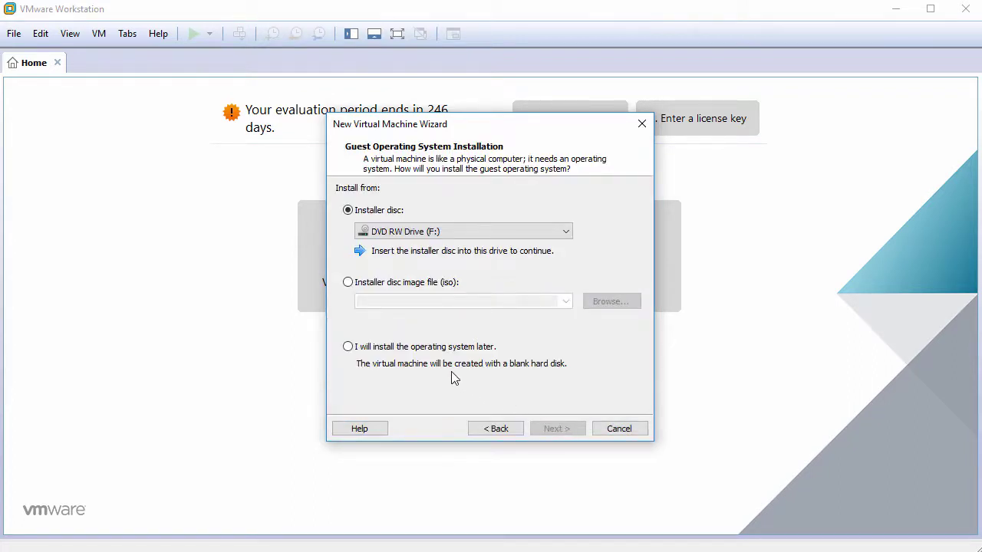
pyautogui.click(435, 354)
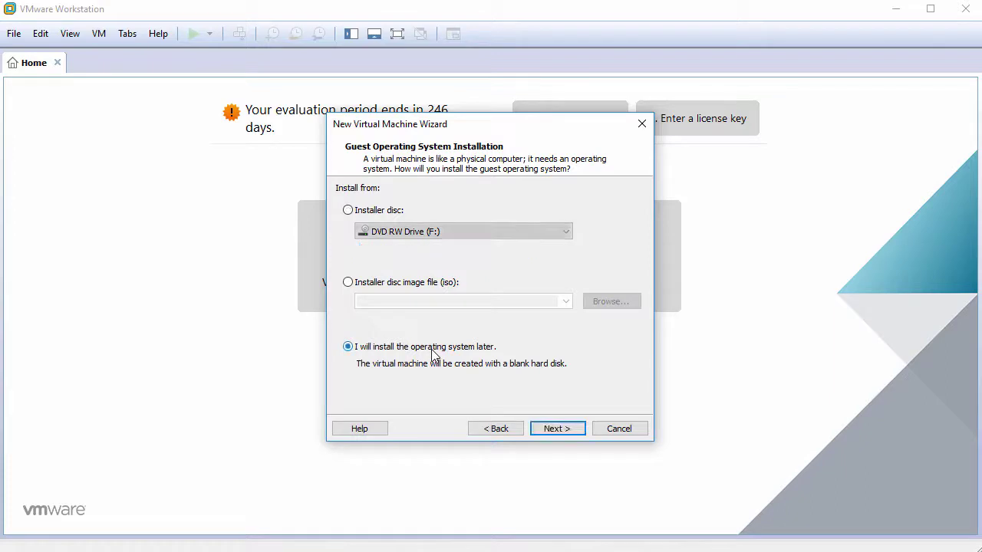
pyautogui.click(556, 429)
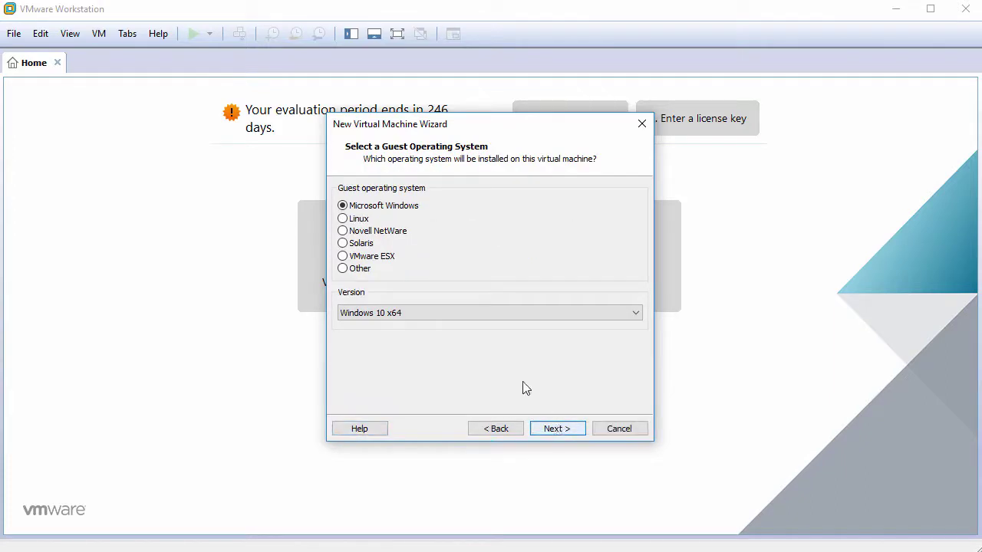
# Set the guest operating system to Linux with the version Ubuntu 64-bit
pyautogui.click(362, 220)
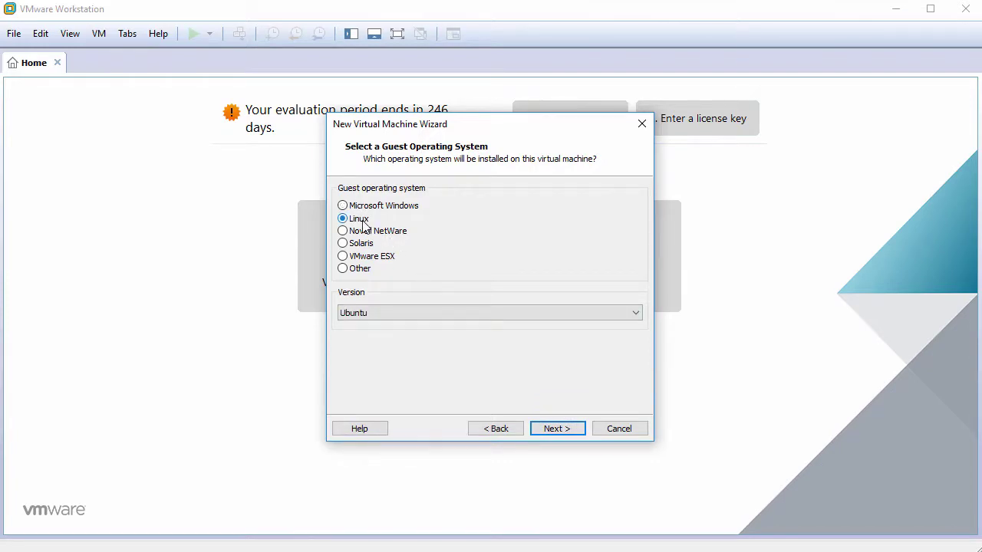
pyautogui.click(387, 313)
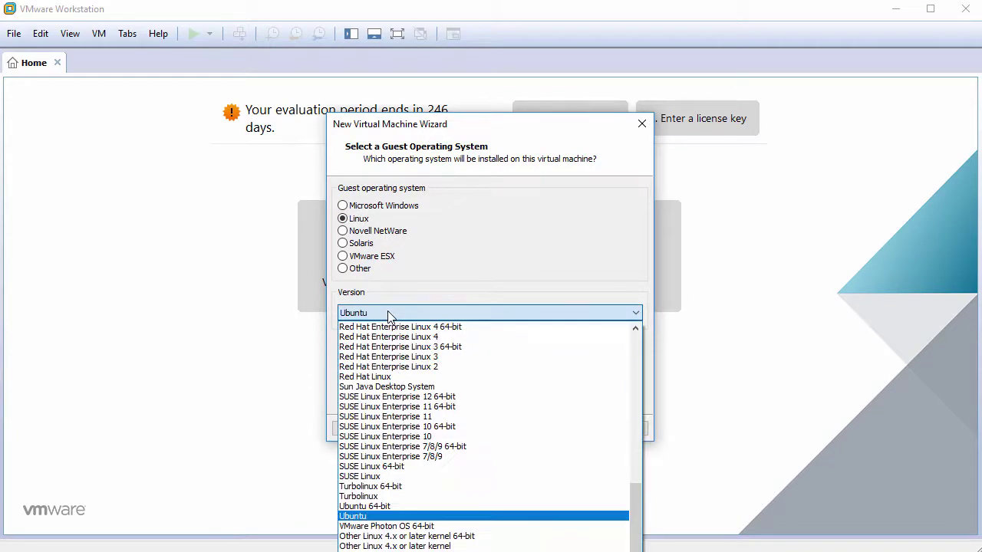
pyautogui.click(404, 508)
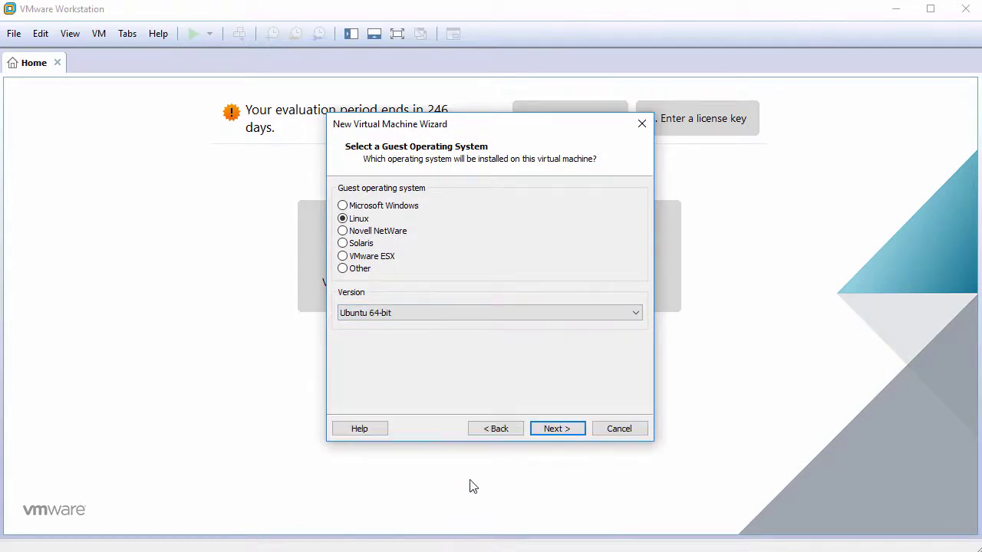
pyautogui.click(558, 429)
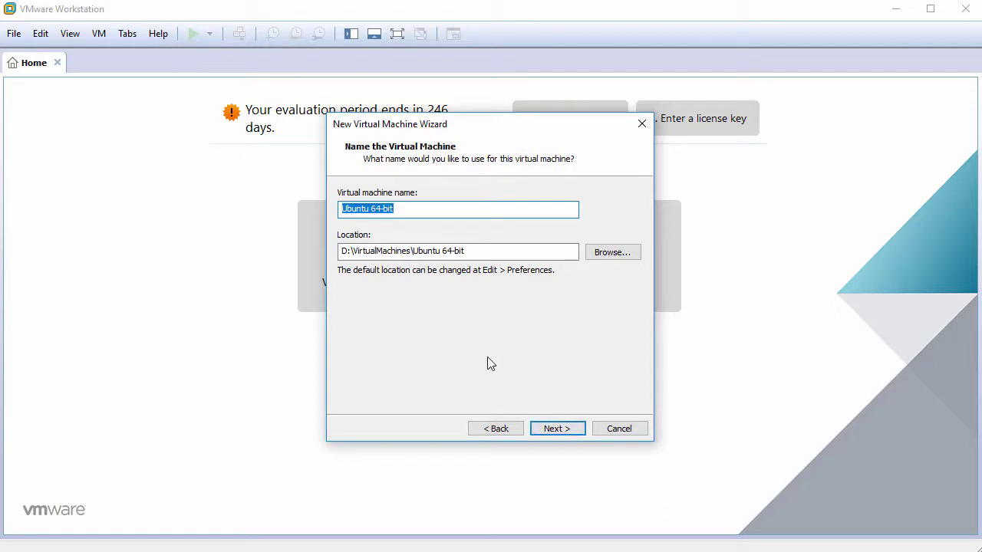
# Name the virtual machine Kubuntu18.04LTS and give it a 60 GB virtual disk stored as a single file
pyautogui.write('Kubuntu18.04LTS')
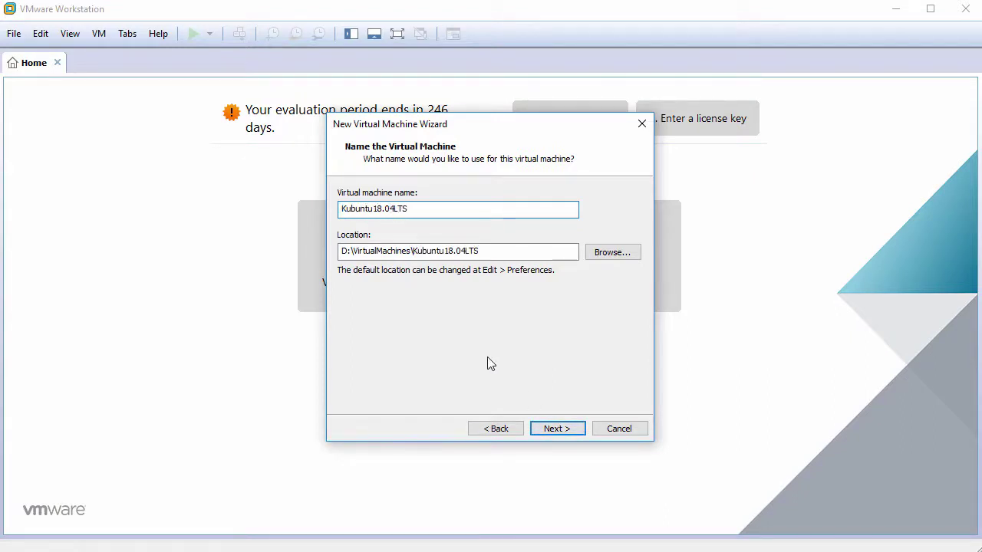
pyautogui.click(558, 429)
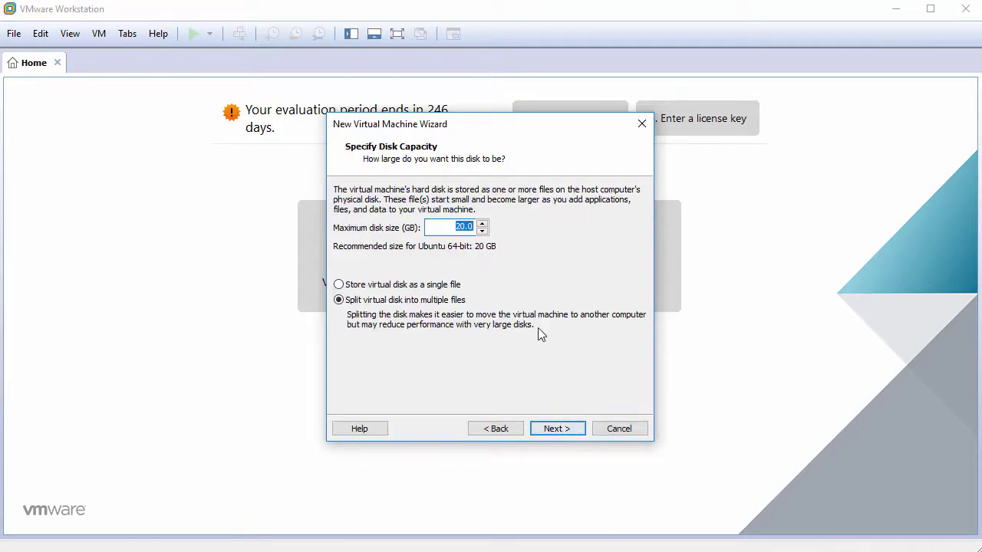
pyautogui.write('60')
pyautogui.click(428, 286)
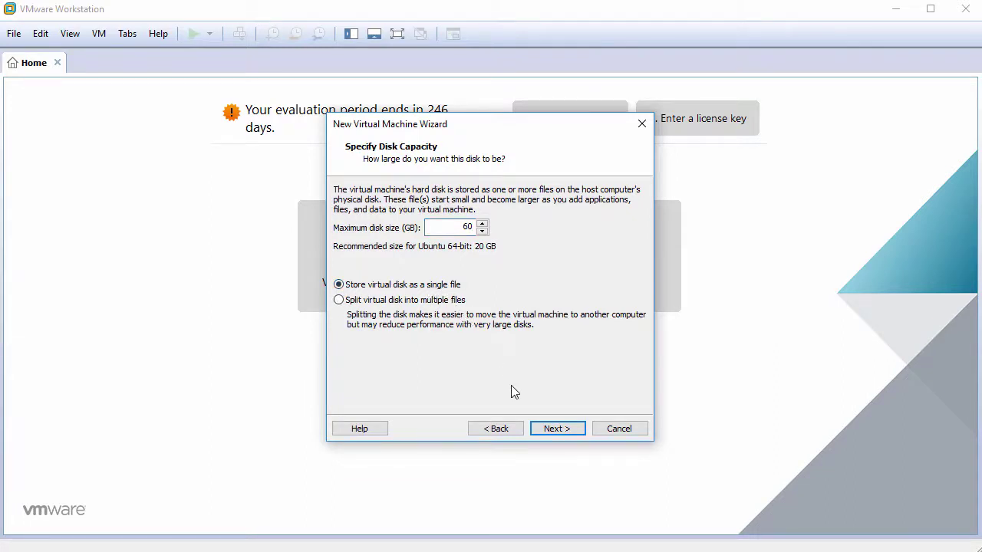
pyautogui.click(554, 430)
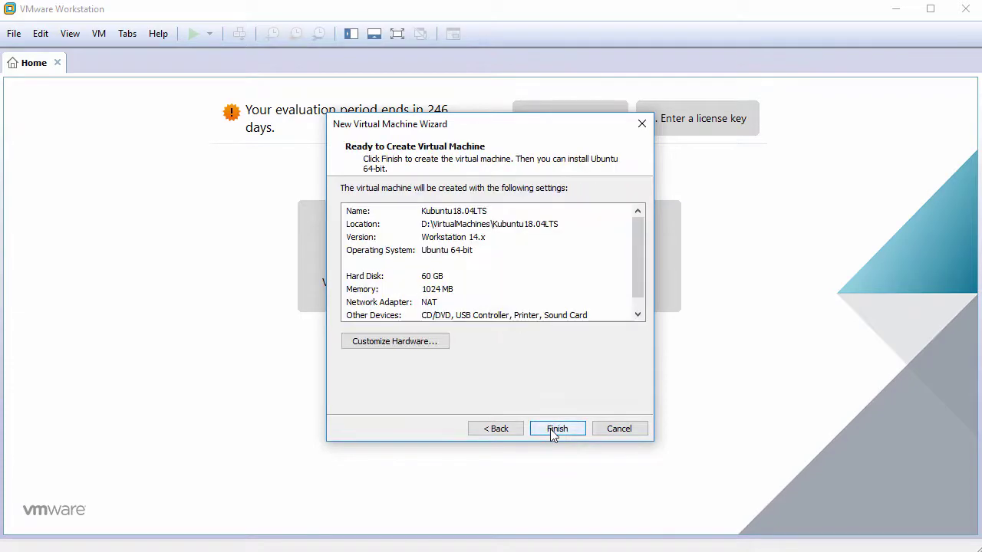
# Customize the hardware with 2048 MB of memory and 2 cores per processor
pyautogui.click(410, 348)
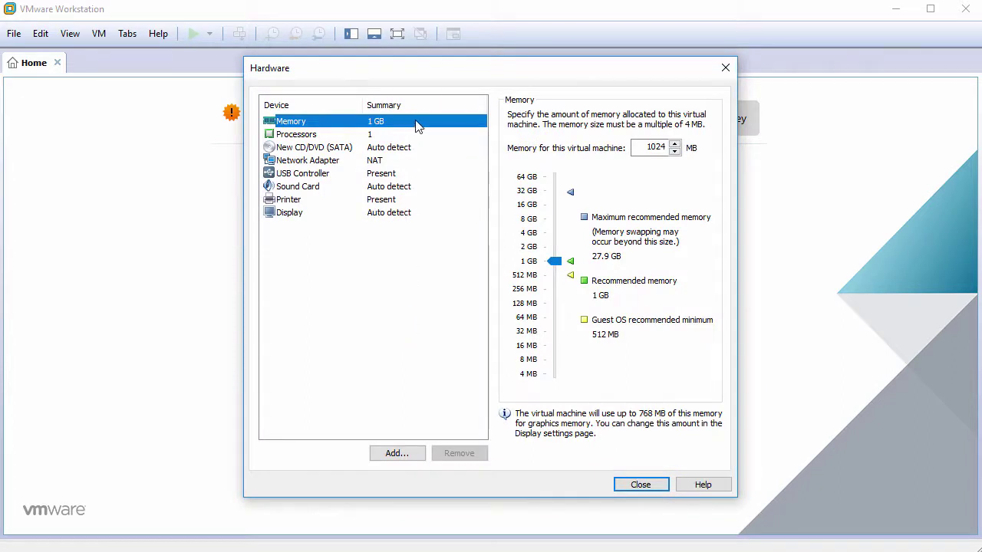
pyautogui.doubleClick(670, 147)
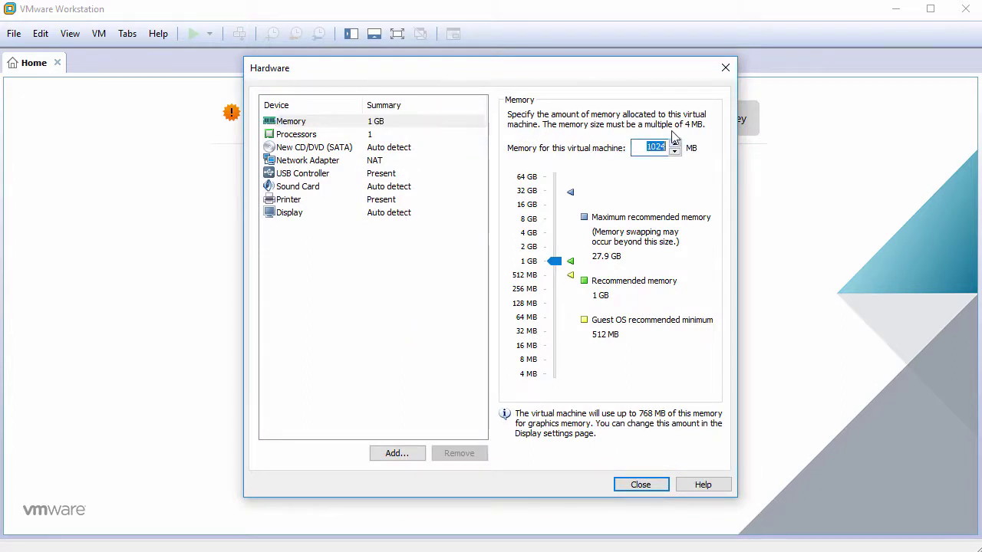
pyautogui.write('2048')
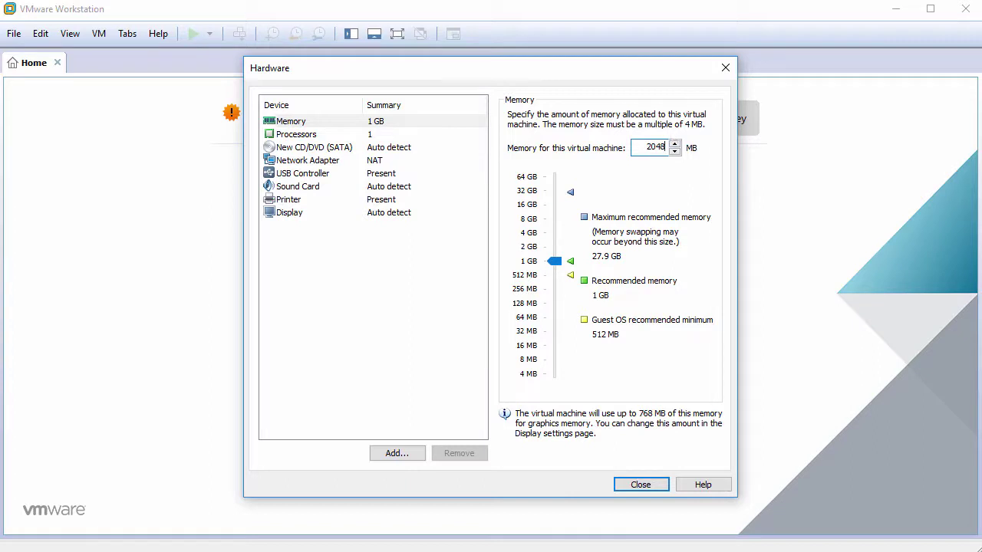
pyautogui.click(369, 137)
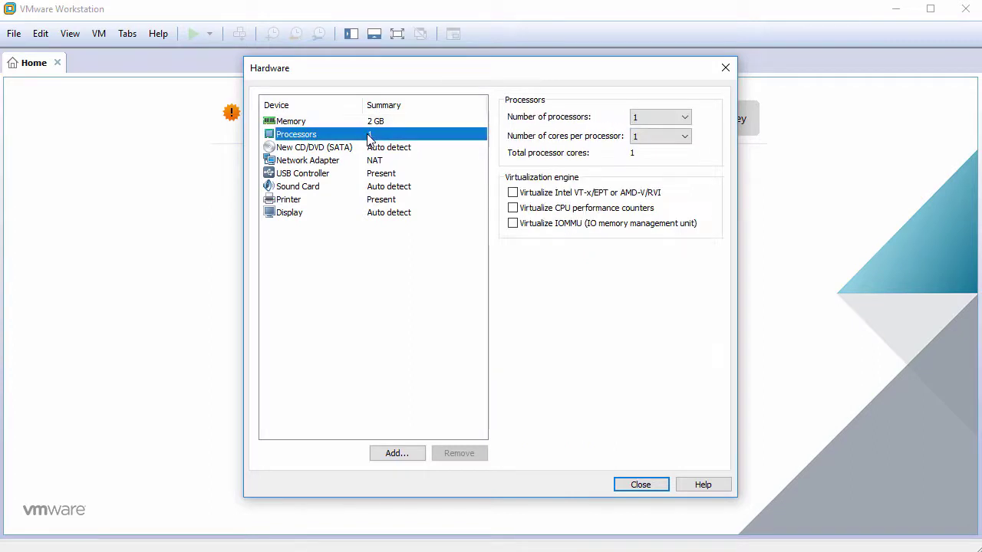
pyautogui.click(648, 137)
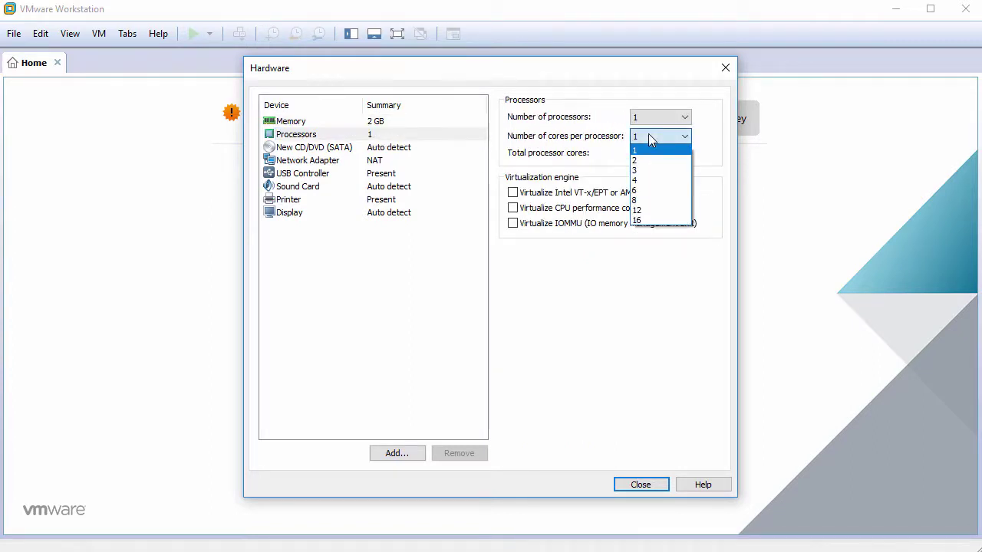
pyautogui.click(654, 165)
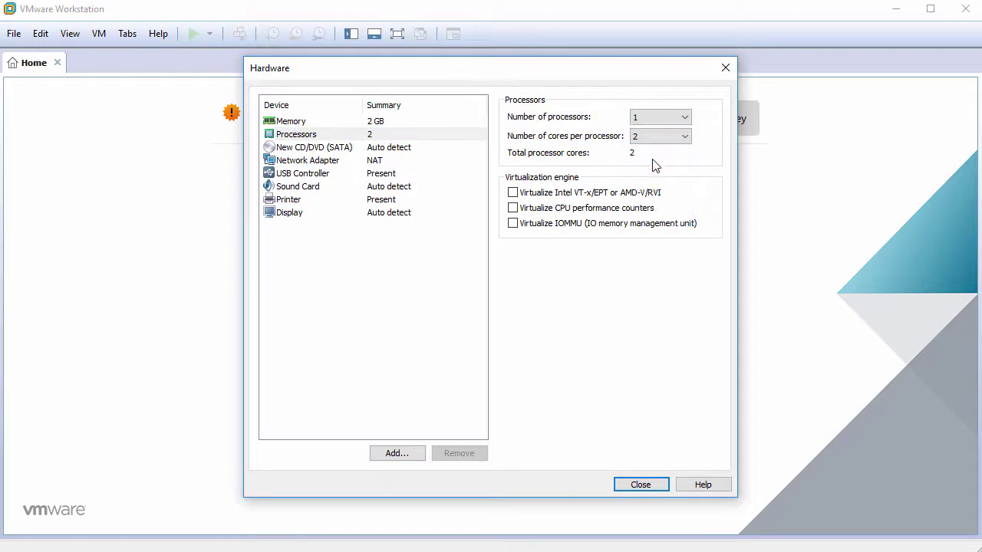
# Set the CD/DVD drive to use the ISO image kubuntu-18.04-desktop-amd64.iso from the Downloads folder
pyautogui.click(381, 152)
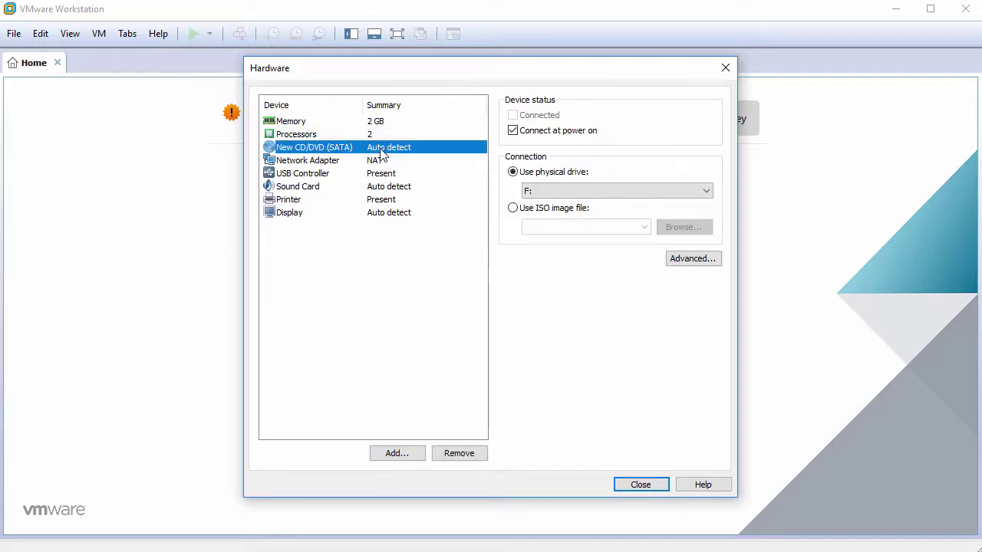
pyautogui.click(541, 212)
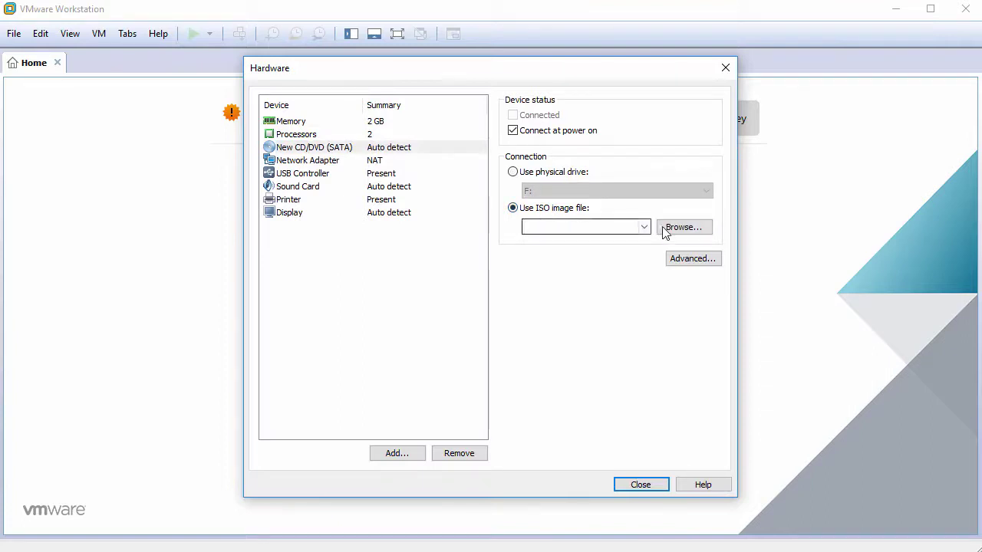
pyautogui.click(683, 229)
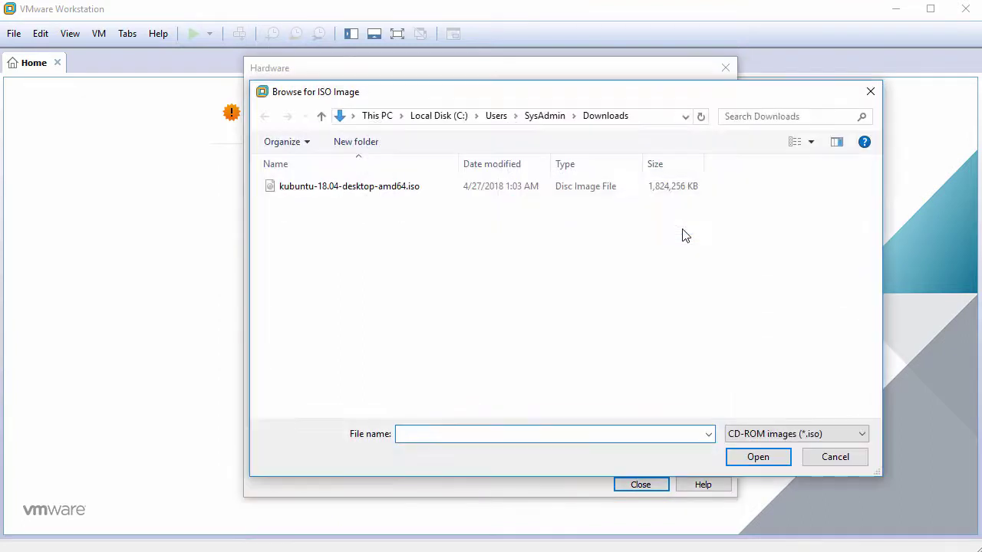
pyautogui.click(407, 191)
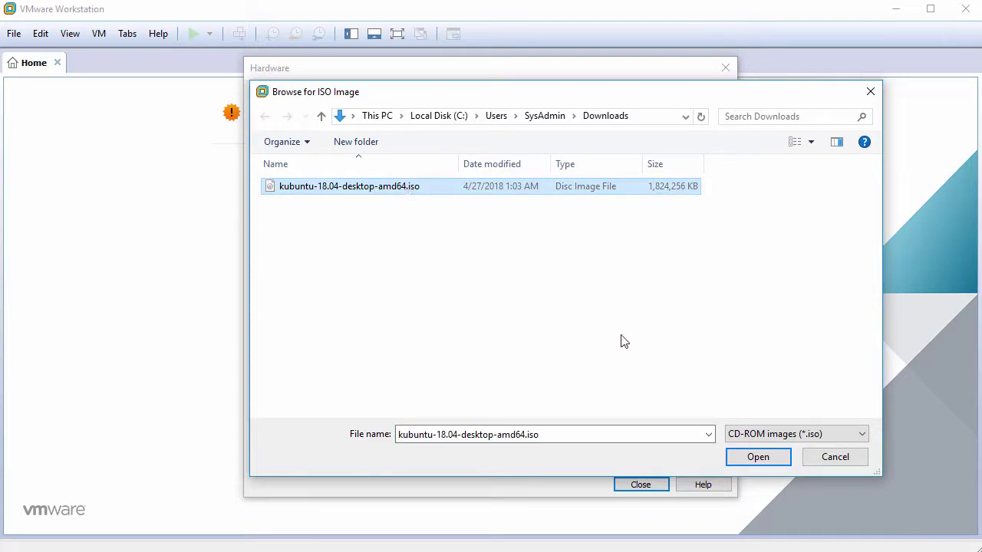
pyautogui.click(757, 457)
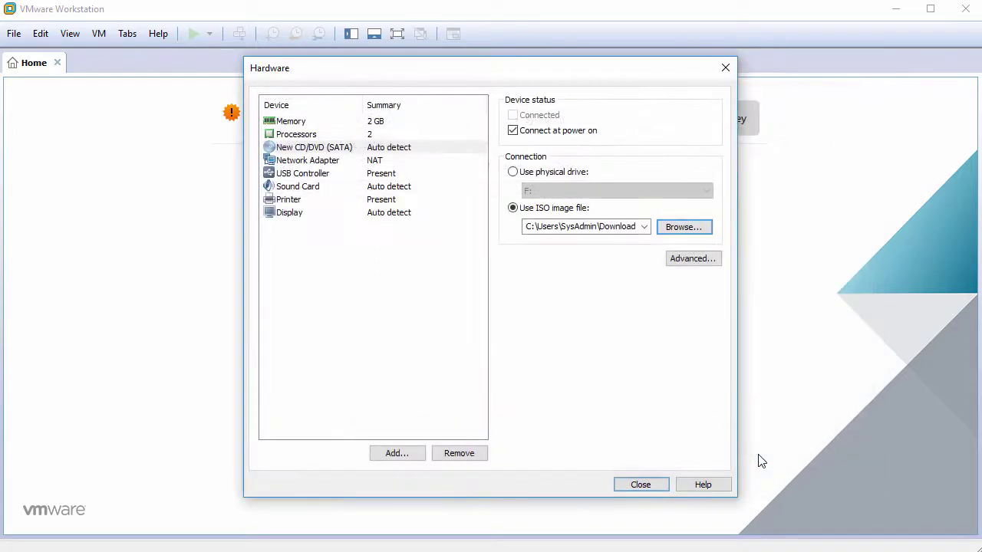
# Remove the USB controller, sound card and printer from the virtual hardware
pyautogui.click(311, 174)
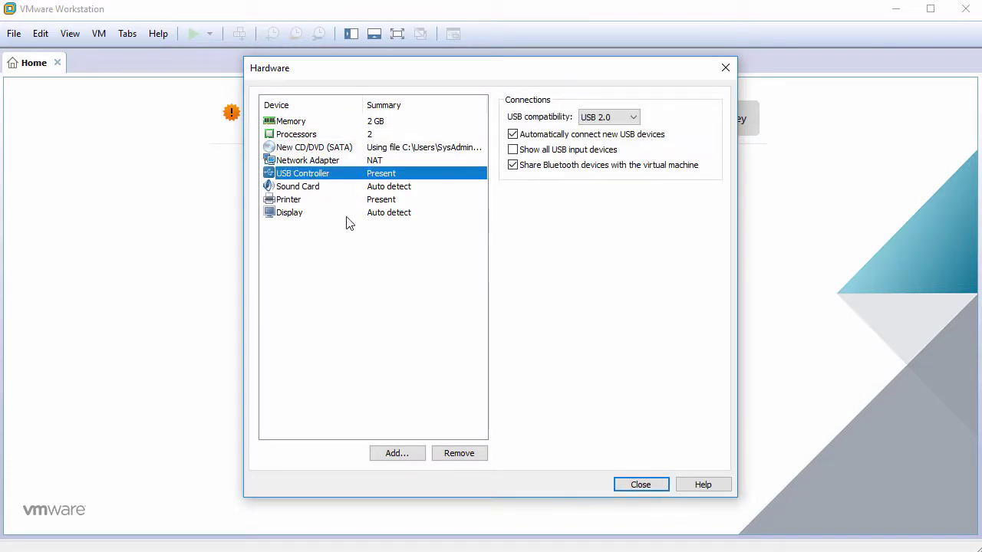
pyautogui.click(459, 454)
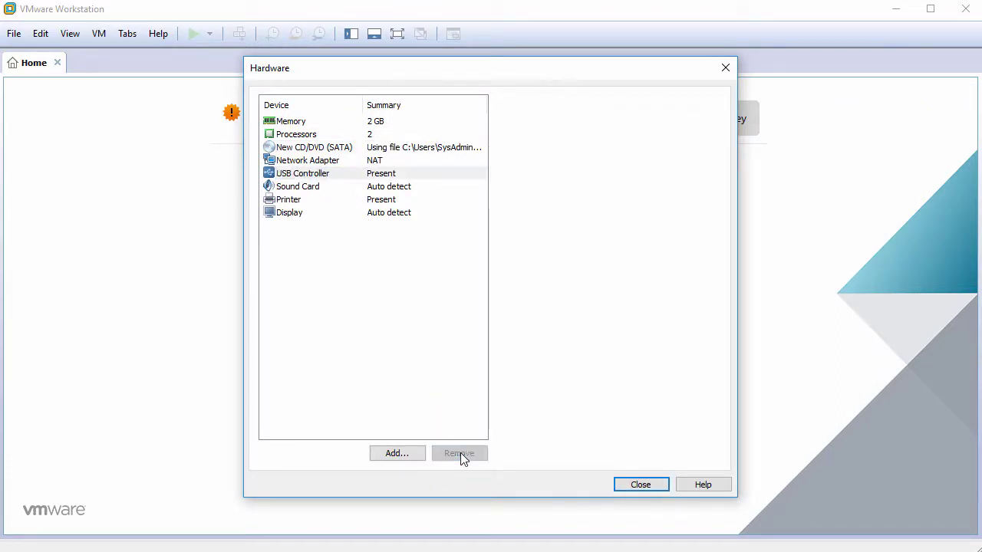
pyautogui.click(458, 454)
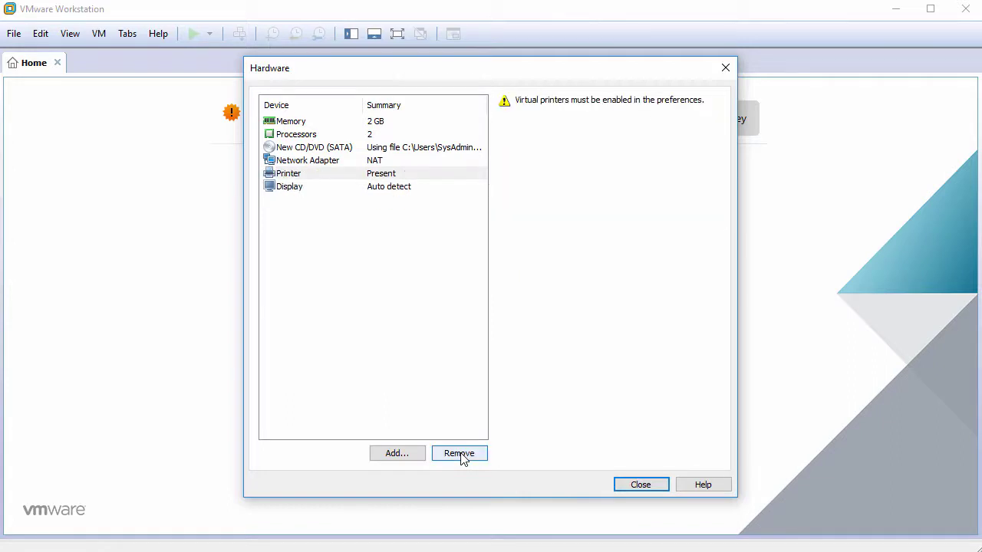
pyautogui.click(459, 453)
# Disable 3D graphics acceleration for the display and close the hardware settings
pyautogui.click(434, 178)
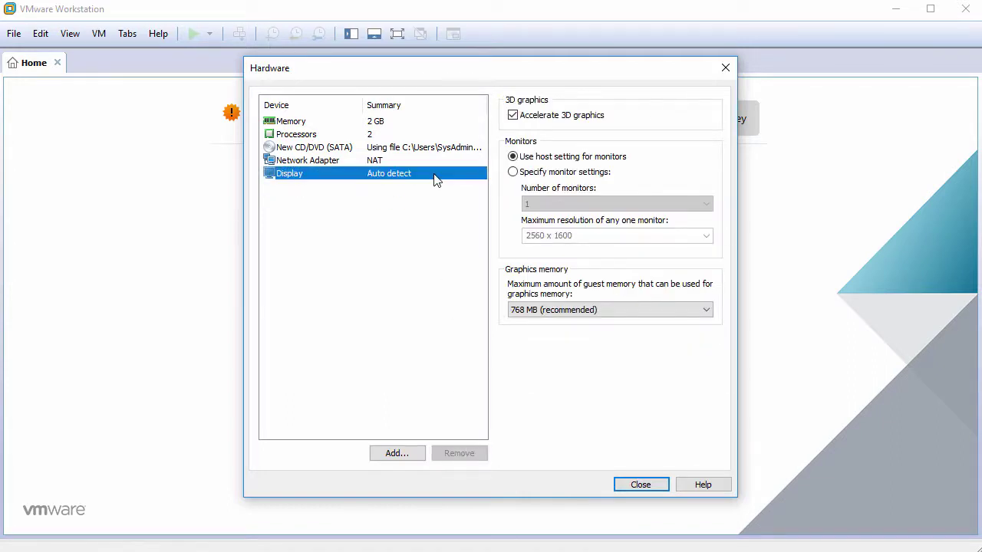
pyautogui.click(514, 117)
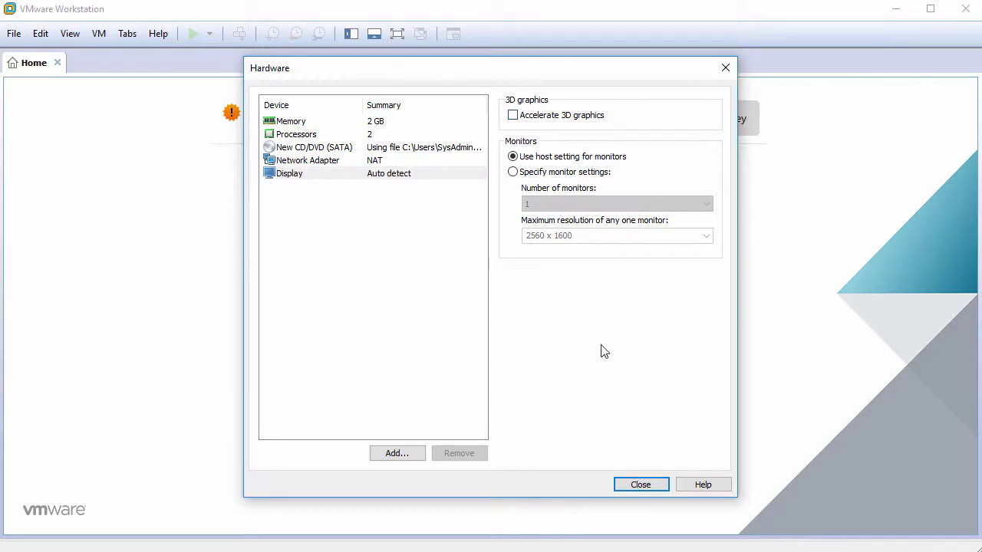
pyautogui.click(641, 485)
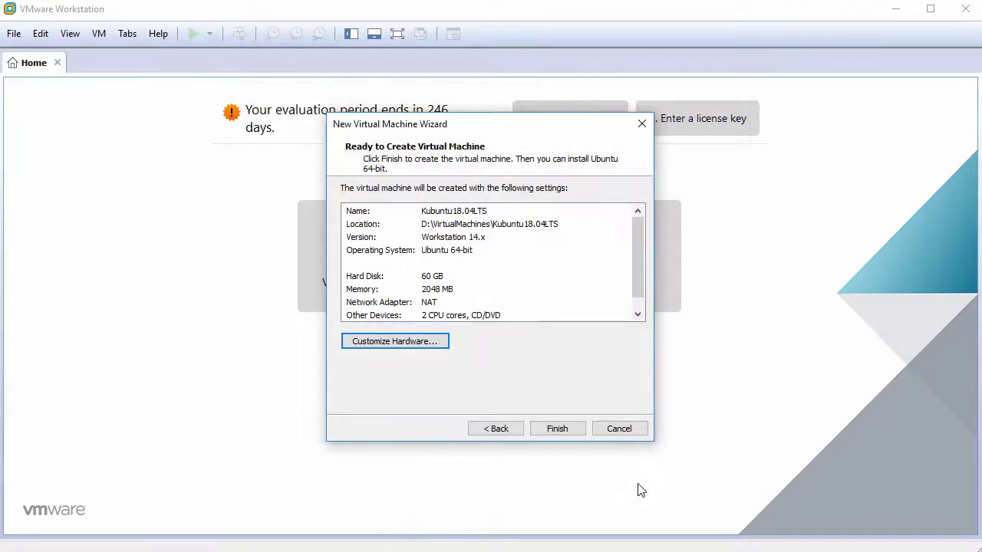
# Finish creating the virtual machine and power it on, dismissing the installation hint bar
pyautogui.click(558, 428)
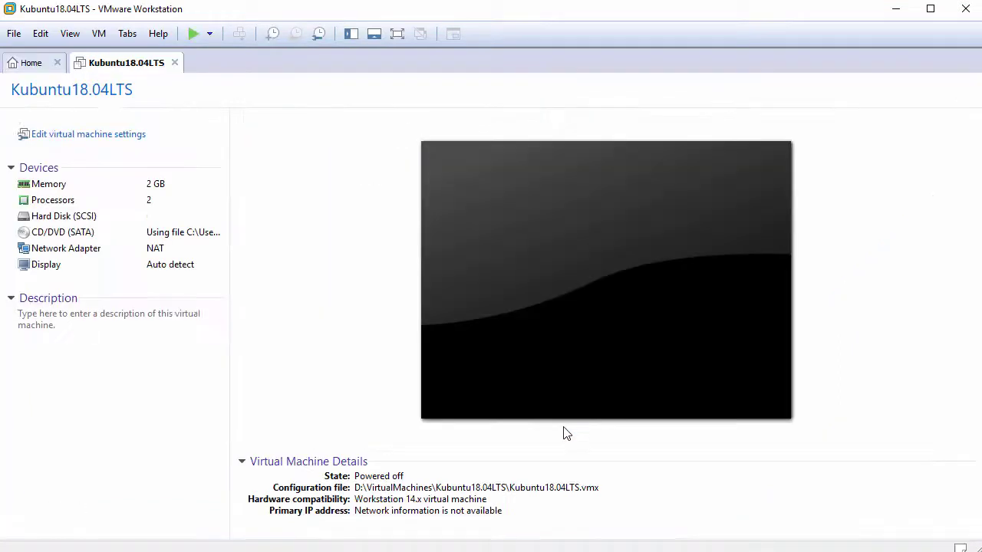
pyautogui.click(111, 123)
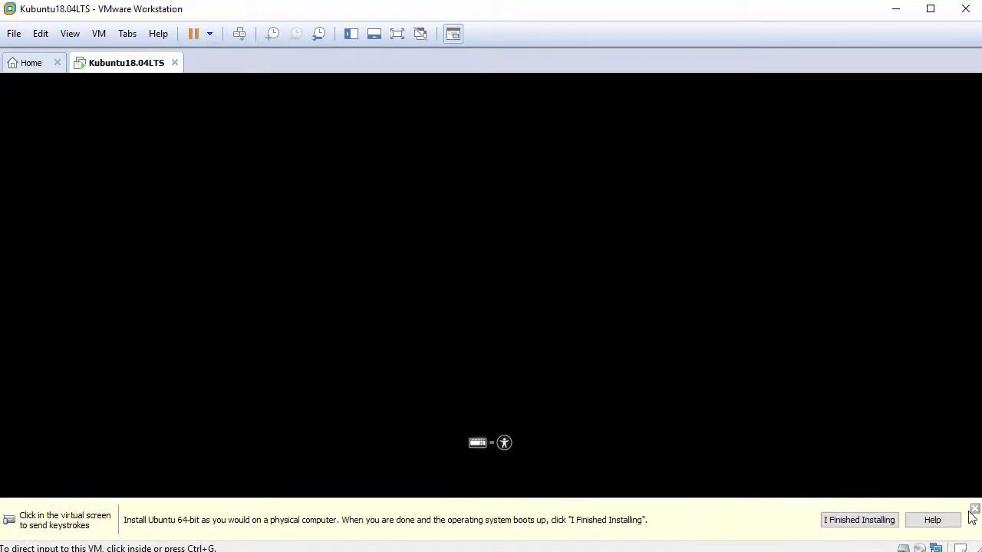
pyautogui.click(972, 521)
pyautogui.click(598, 411)
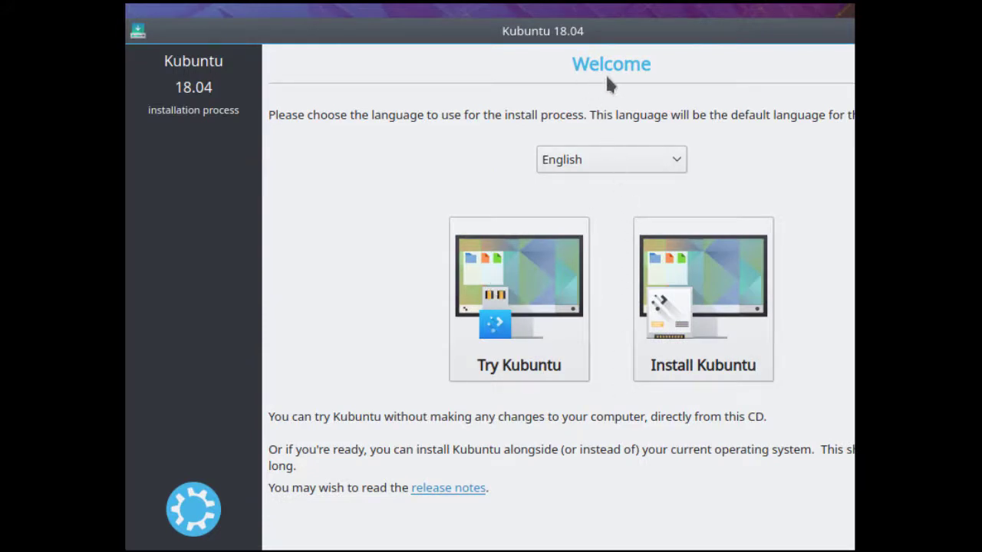
# Choose English as the installer language and start the Kubuntu installation
pyautogui.click(678, 159)
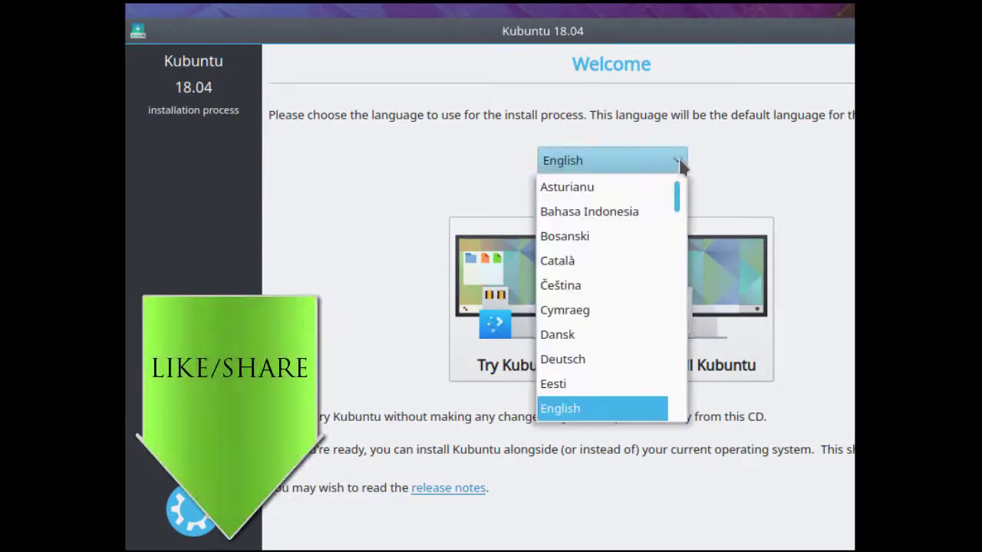
pyautogui.moveTo(678, 198); pyautogui.dragTo(679, 217)
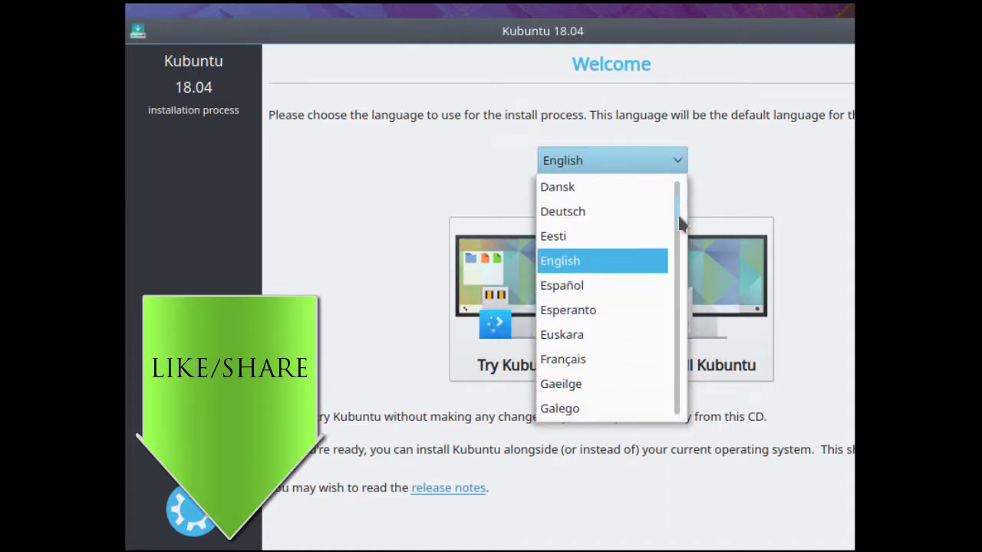
pyautogui.click(596, 268)
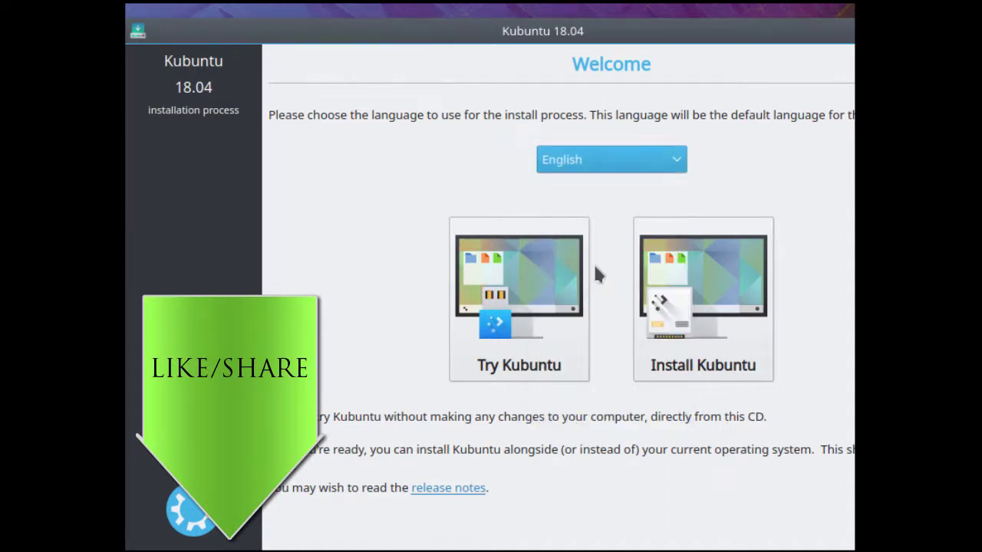
pyautogui.click(714, 314)
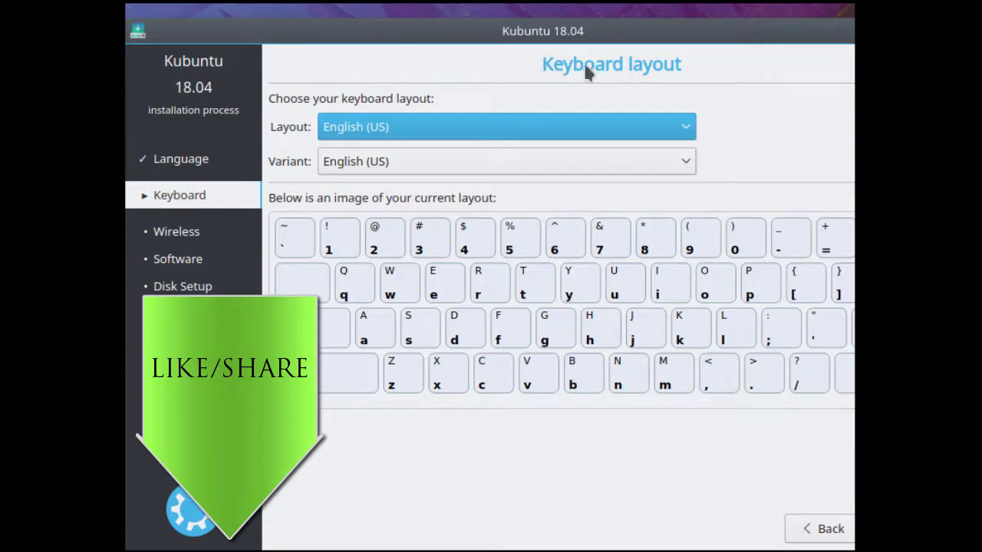
# Check the available keyboard layouts and variants, keep English (US) for both, and continue the installation
pyautogui.click(686, 127)
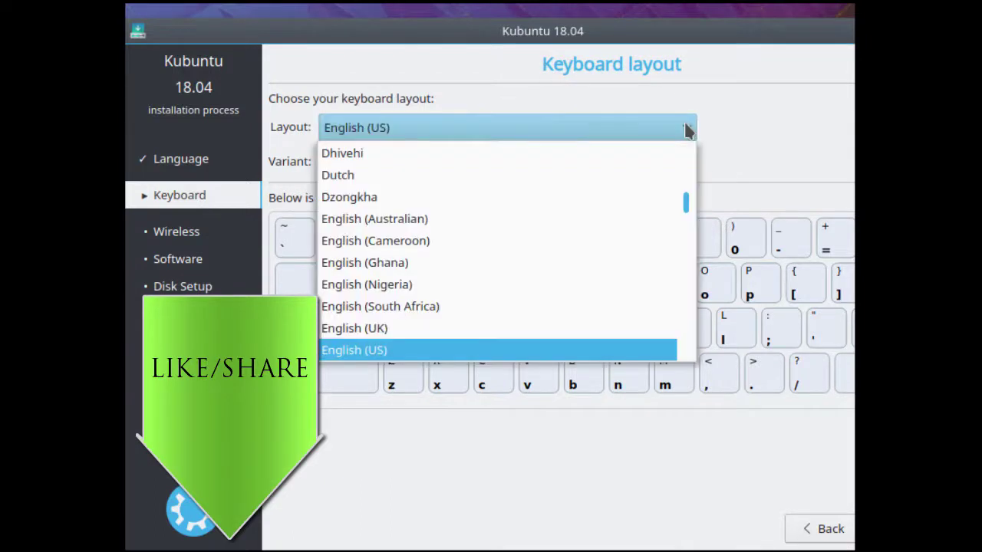
pyautogui.click(686, 129)
pyautogui.click(687, 162)
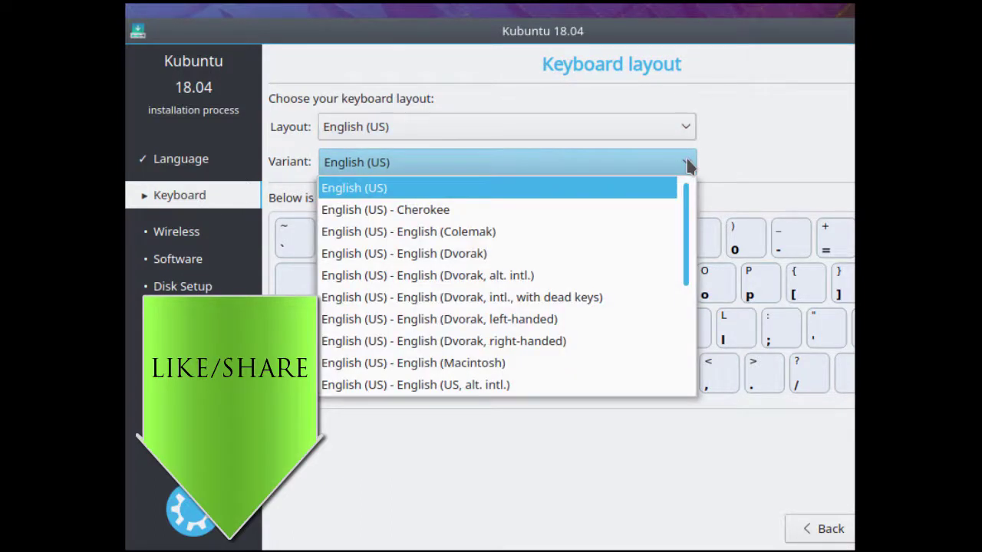
pyautogui.click(688, 167)
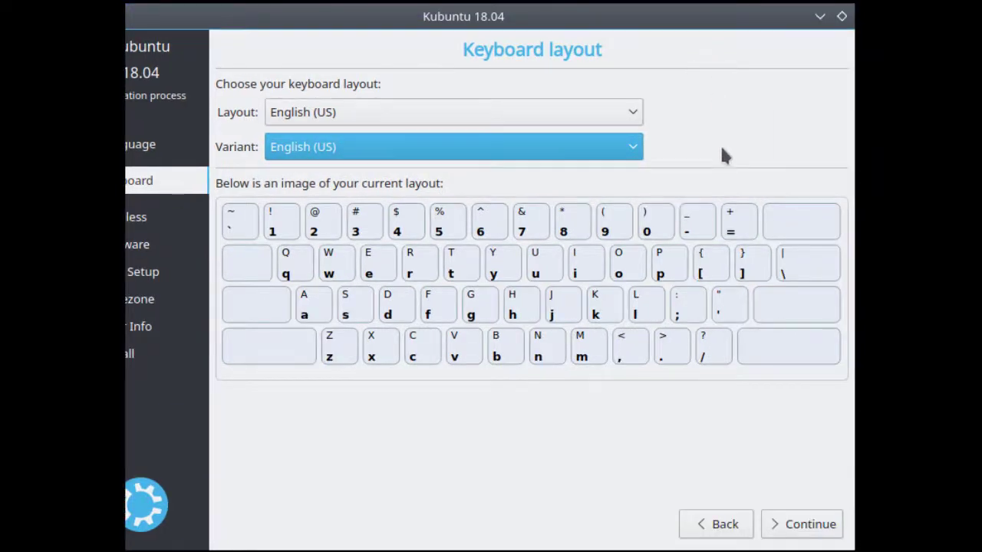
pyautogui.click(802, 527)
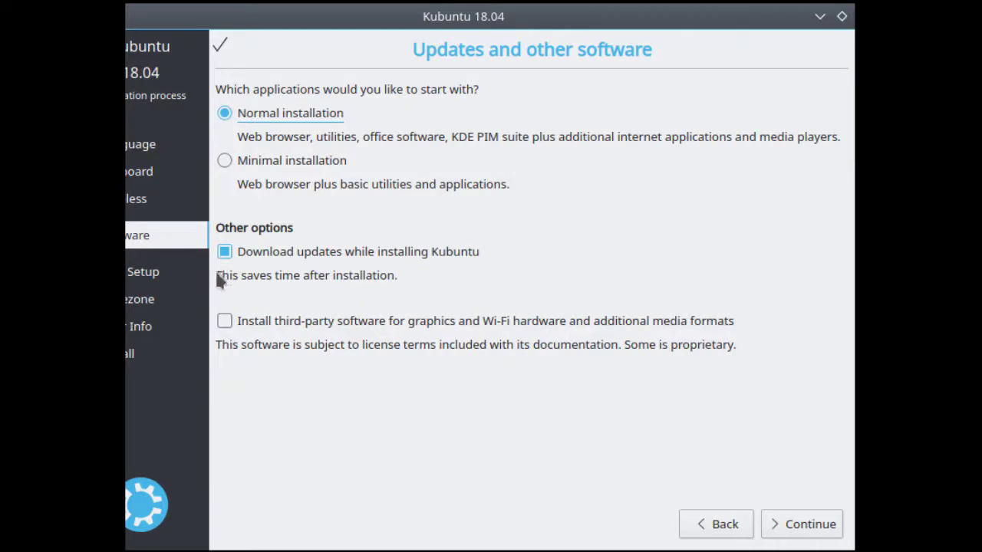
# Include third-party software for graphics, Wi-Fi hardware and additional media formats in the normal installation, and continue
pyautogui.click(224, 326)
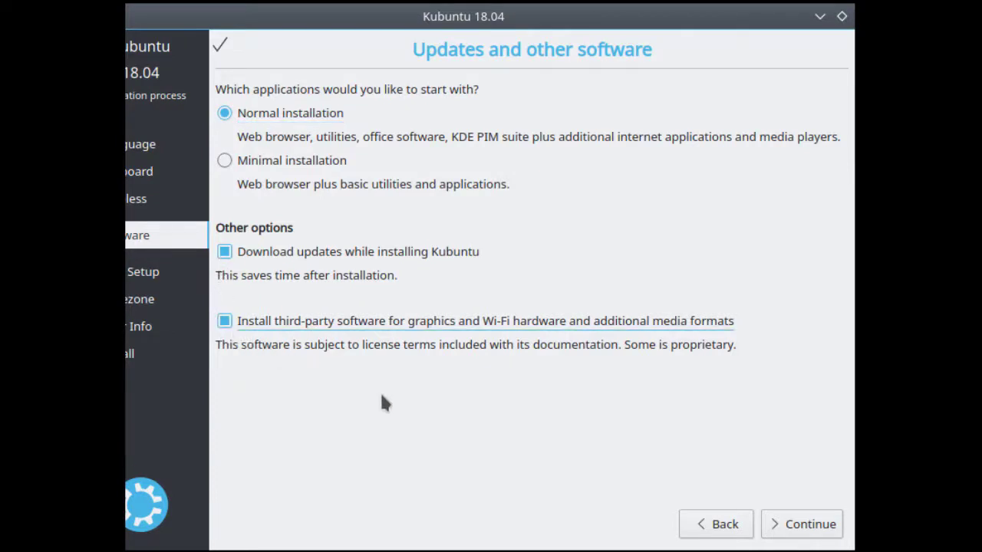
pyautogui.click(790, 525)
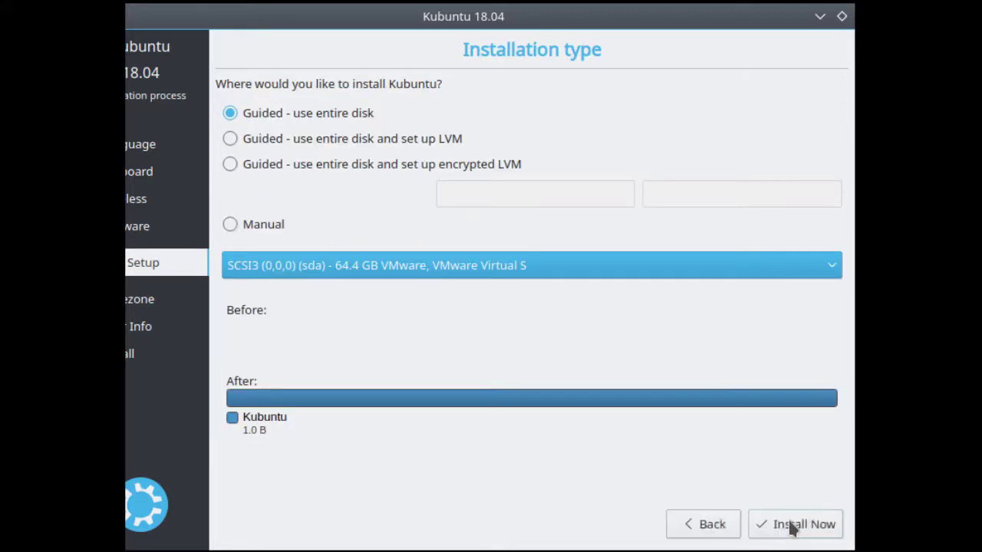
# Install with guided partitioning using the entire disk, confirm writing the disk changes, and accept the United States, New York time zone
pyautogui.click(231, 115)
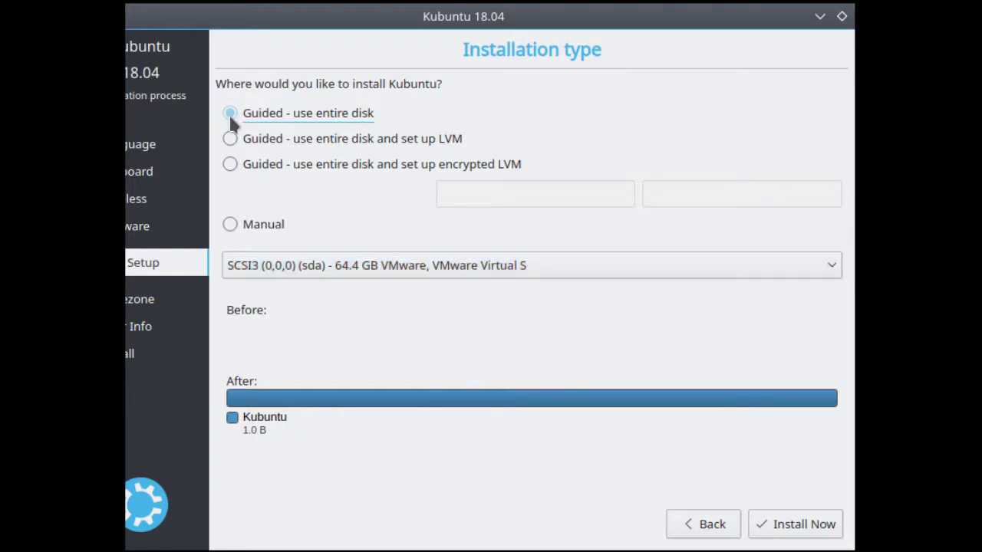
pyautogui.click(793, 522)
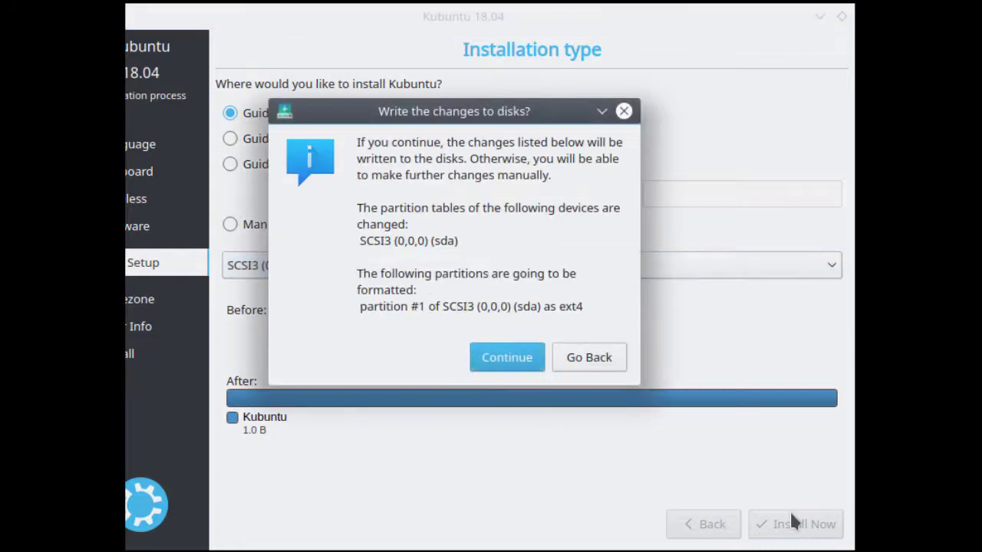
pyautogui.click(509, 355)
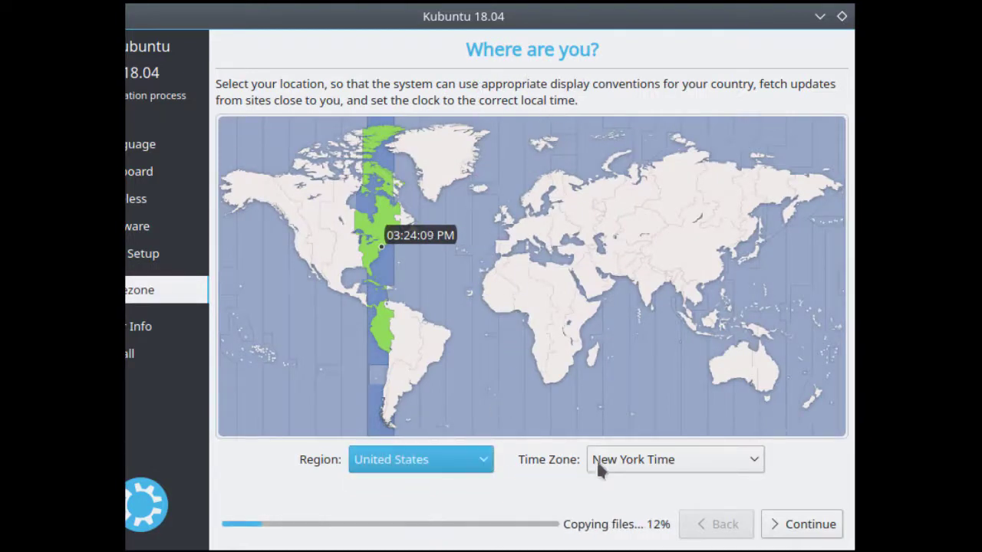
pyautogui.click(810, 524)
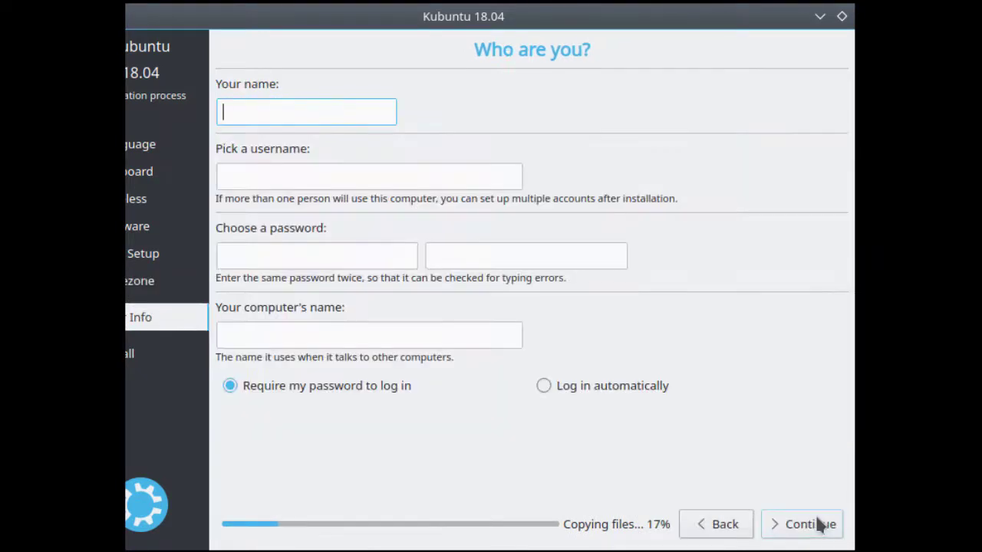
# Enter the user's full name and the username for the new account
pyautogui.write('J')
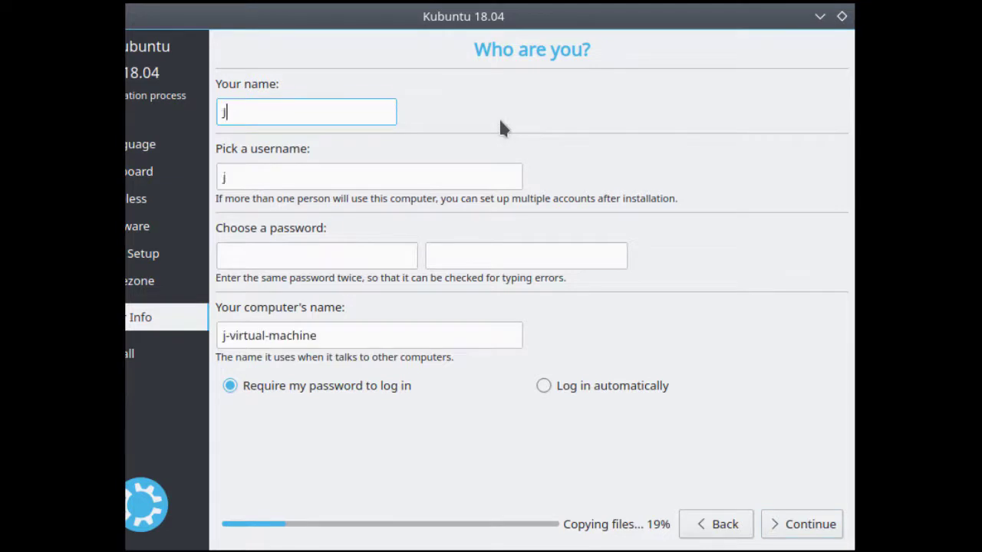
pyautogui.write('ohn Smith')
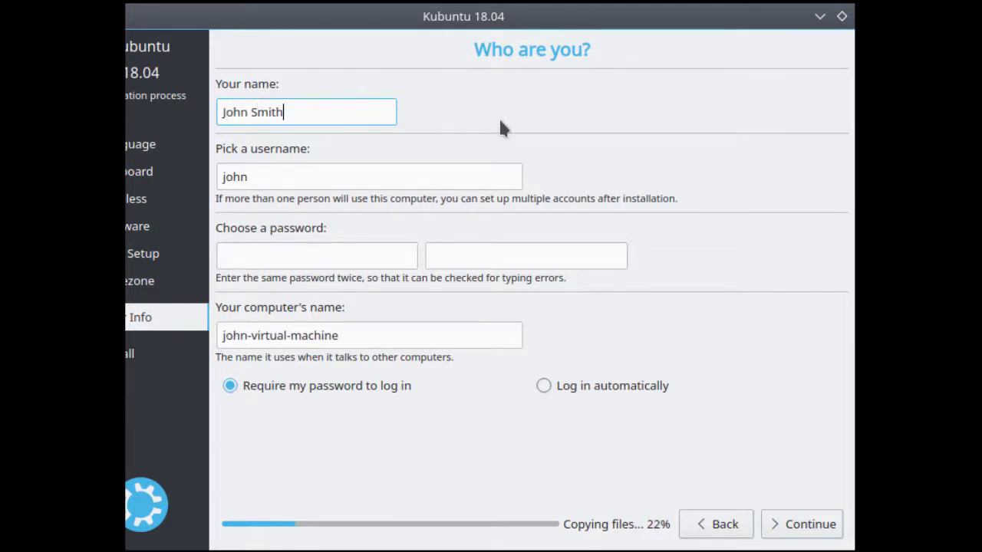
pyautogui.press('Tab')
pyautogui.write('john')
pyautogui.press('Tab')
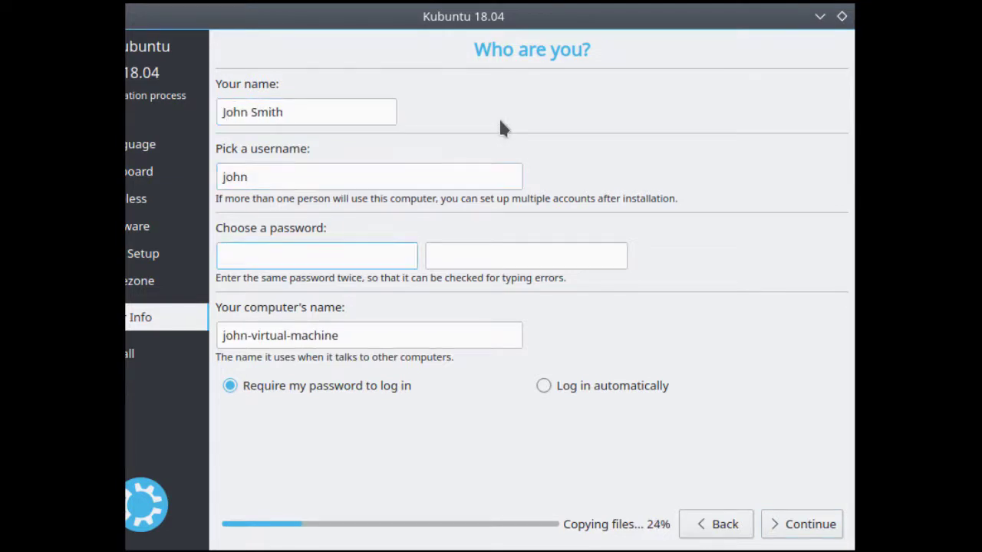
# Enter the account password in both password fields, name the computer kubuntu18, and continue the installation
pyautogui.write('**********')
pyautogui.press('Tab')
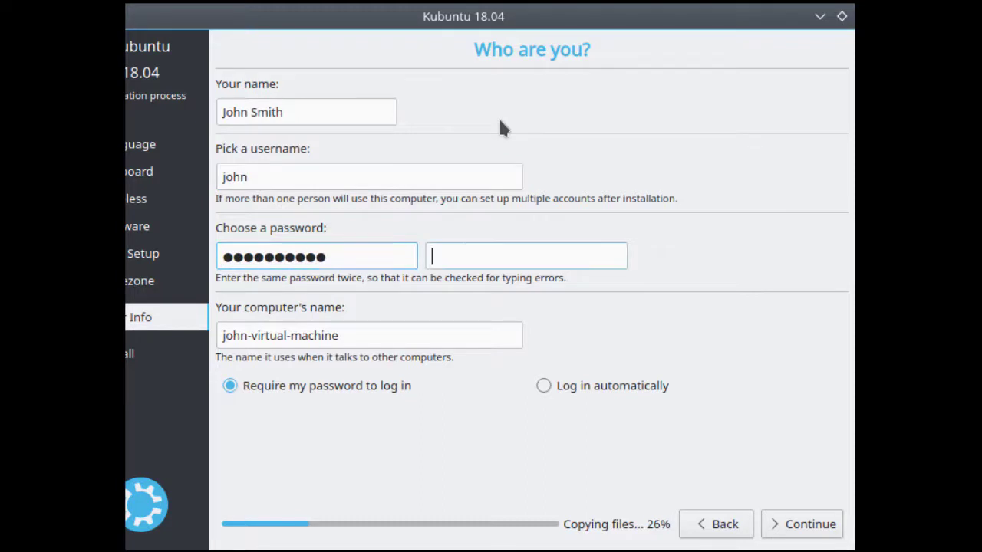
pyautogui.write('**********')
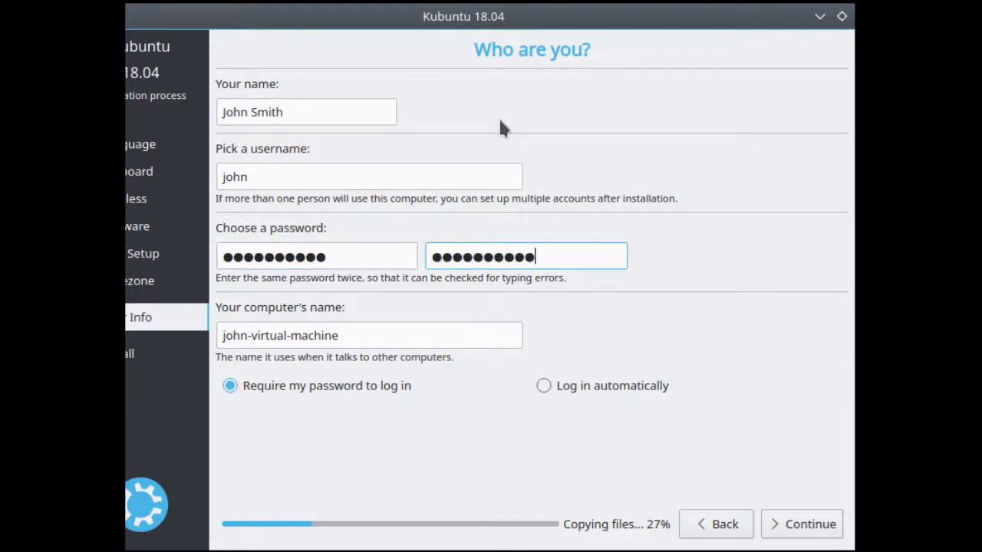
pyautogui.press('Tab')
pyautogui.write('kubun')
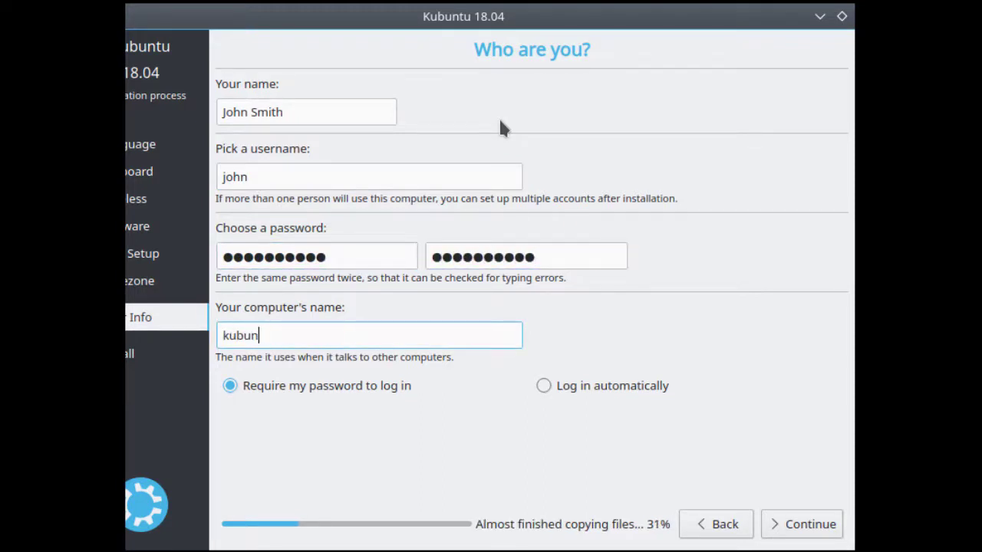
pyautogui.write('tu18')
pyautogui.click(804, 524)
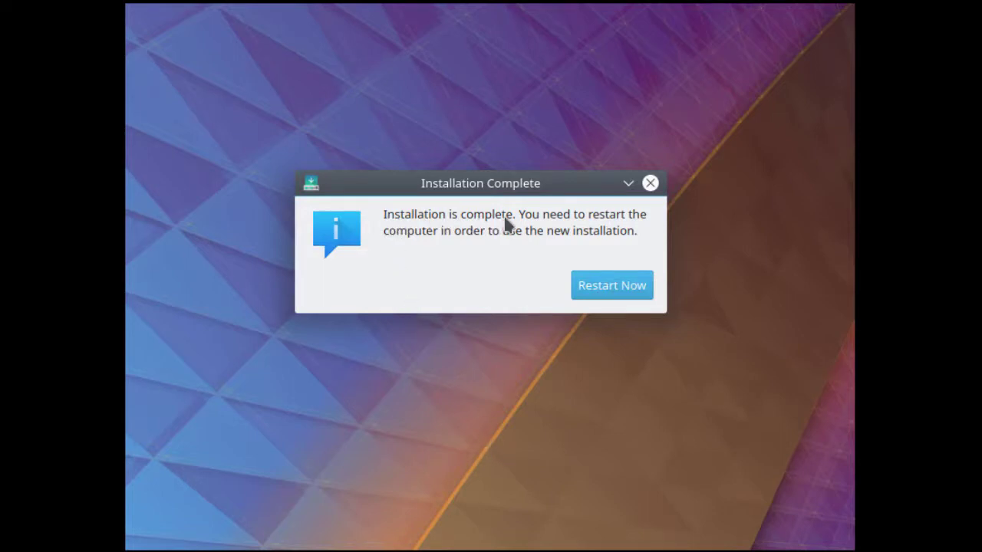
# Restart into the new installation, passing the medium removal prompt, and log in with the account password
pyautogui.click(619, 291)
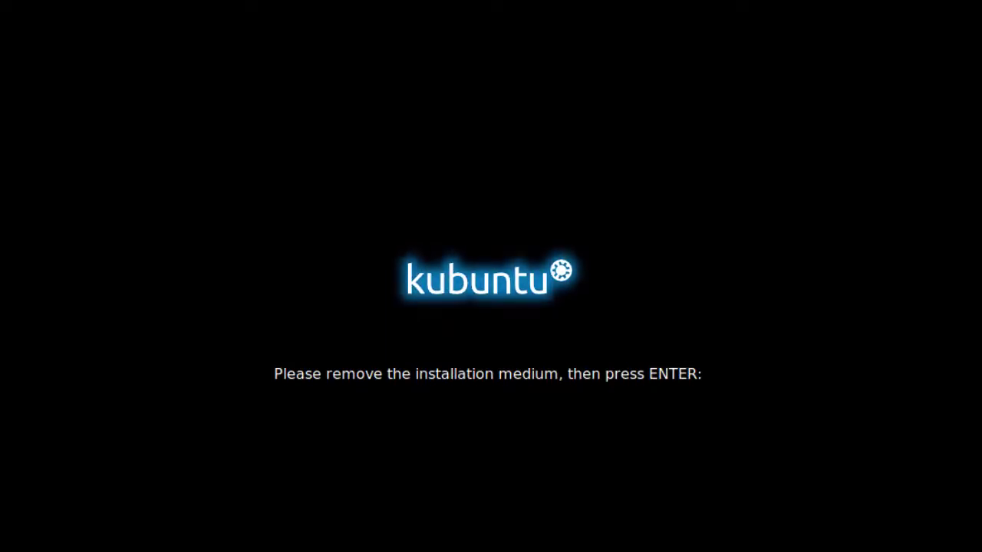
pyautogui.press('Return')
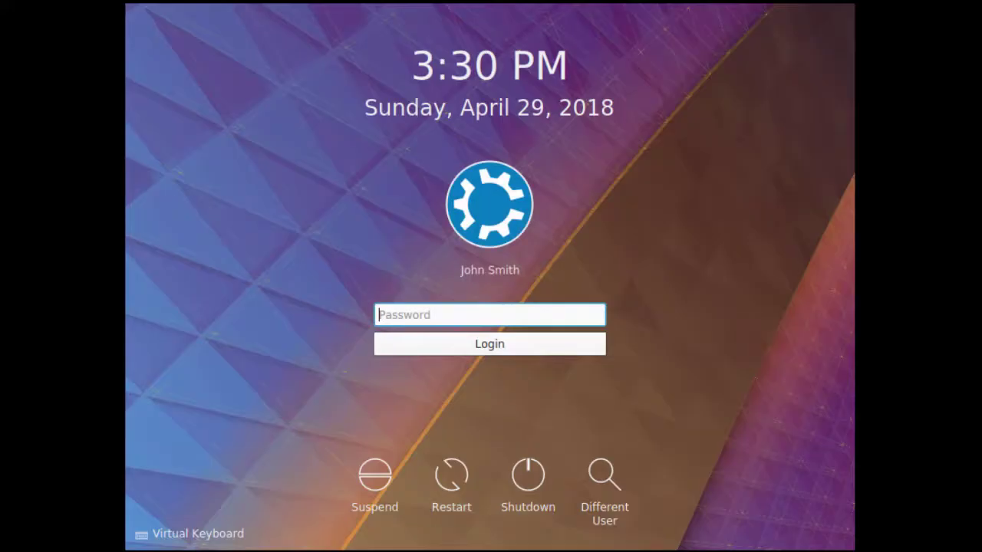
pyautogui.write('●●●●●●●●●●●')
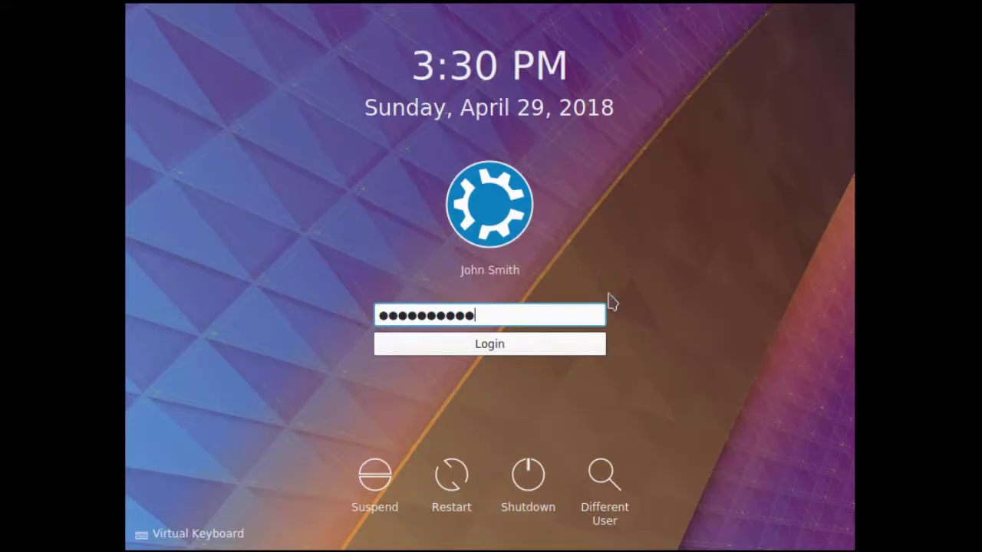
pyautogui.click(491, 353)
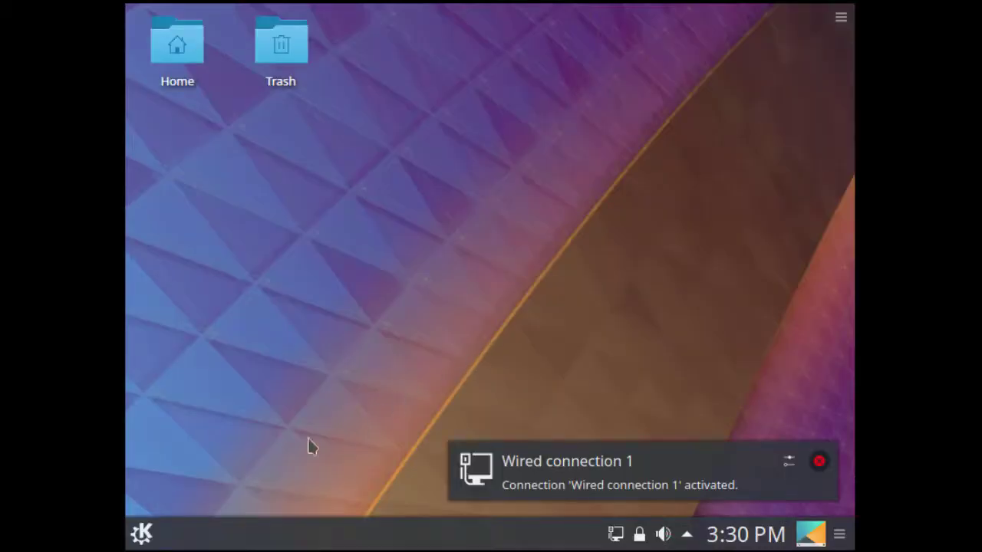
# Look through the application launcher's favorites, applications, computer, history and leave sections, then close it
pyautogui.click(142, 534)
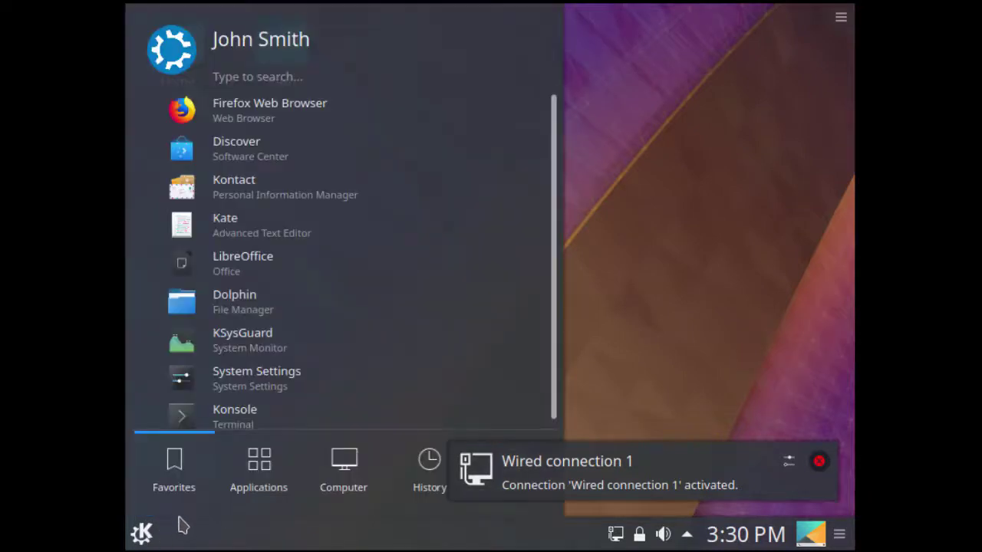
pyautogui.click(260, 478)
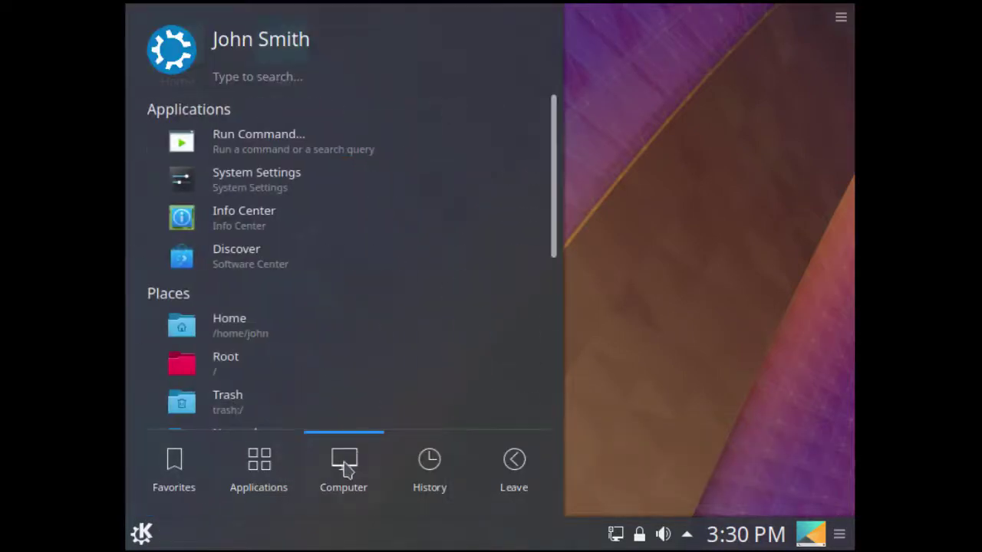
pyautogui.moveTo(431, 477)
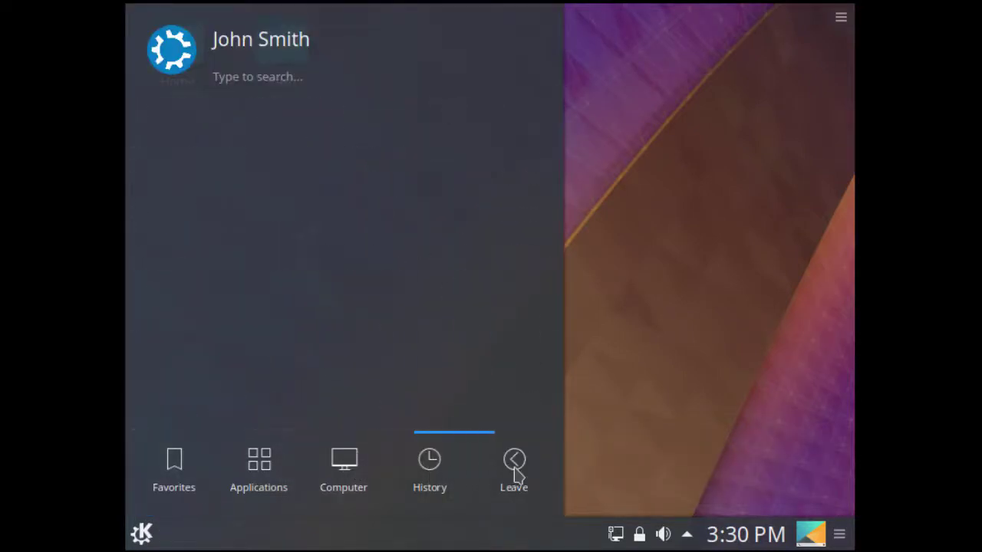
pyautogui.moveTo(516, 472)
pyautogui.click(629, 341)
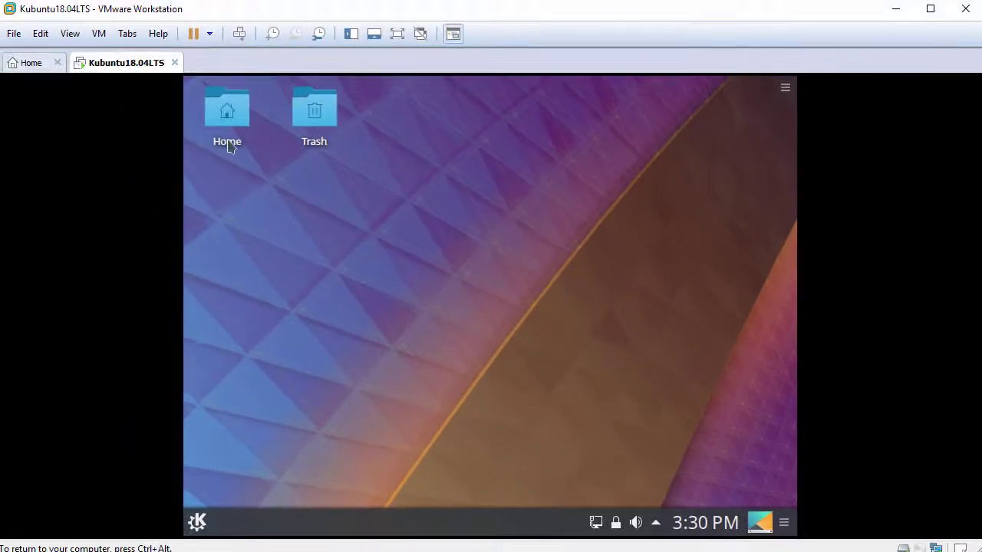
pyautogui.click(75, 36)
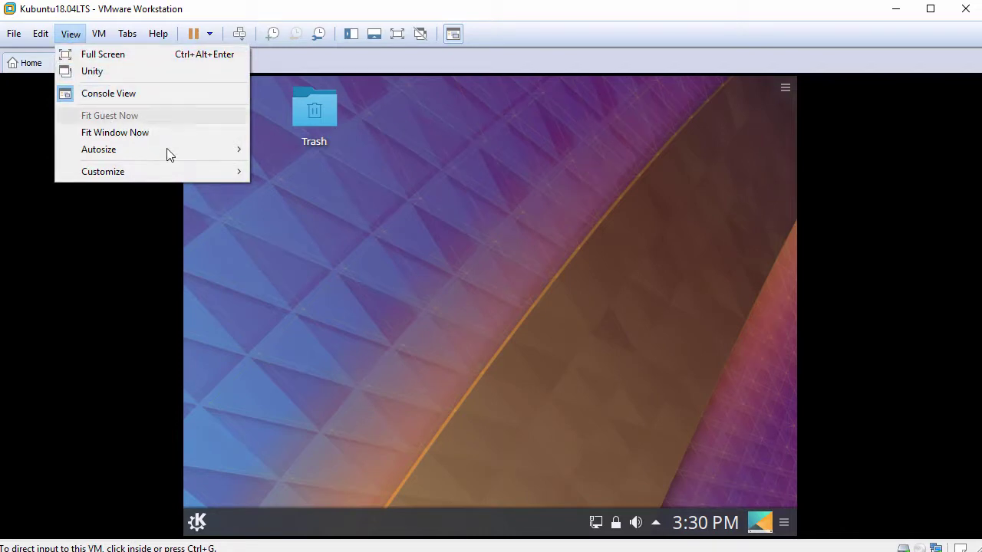
pyautogui.click(288, 310)
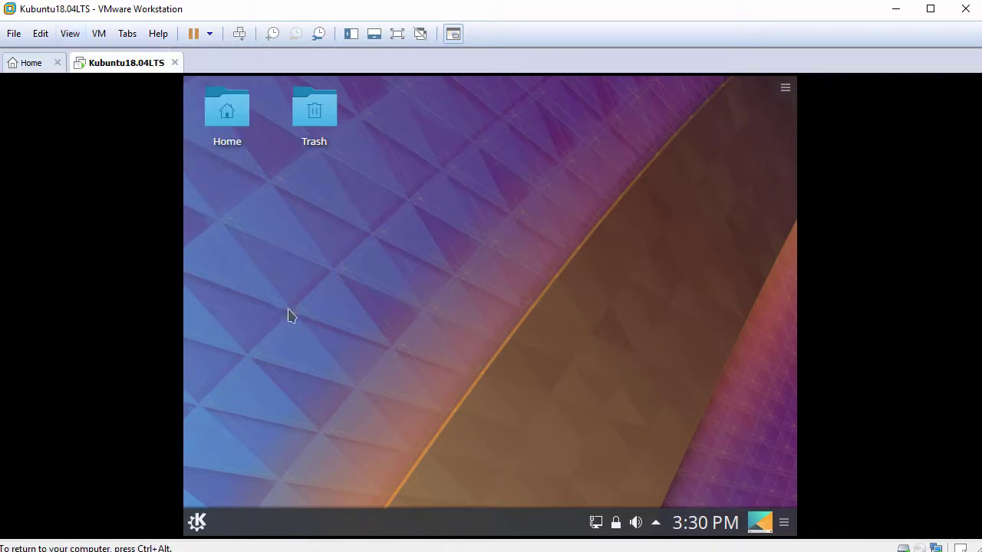
# Open the Konsole terminal, widen its window to the desktop's edge, and enlarge the terminal font by four steps
pyautogui.click(197, 523)
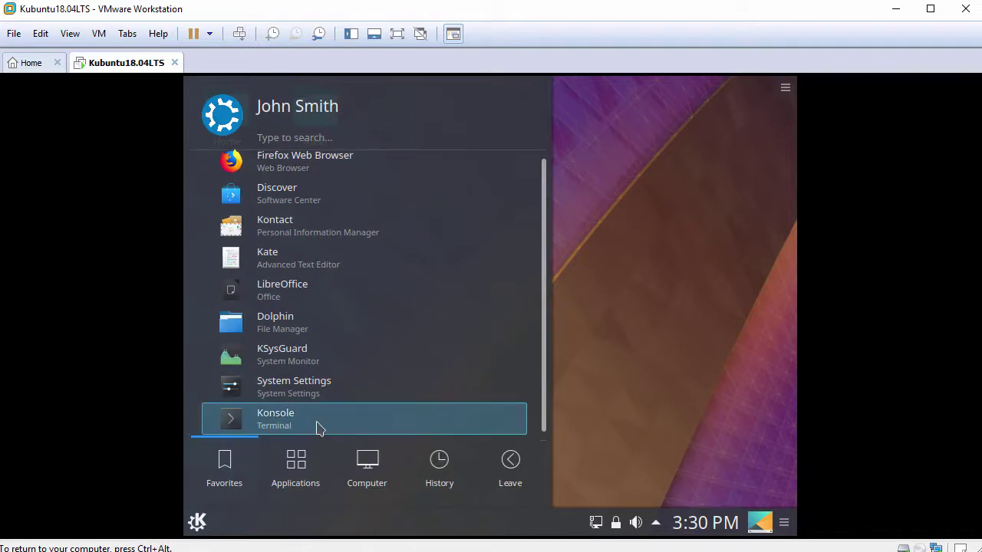
pyautogui.click(320, 427)
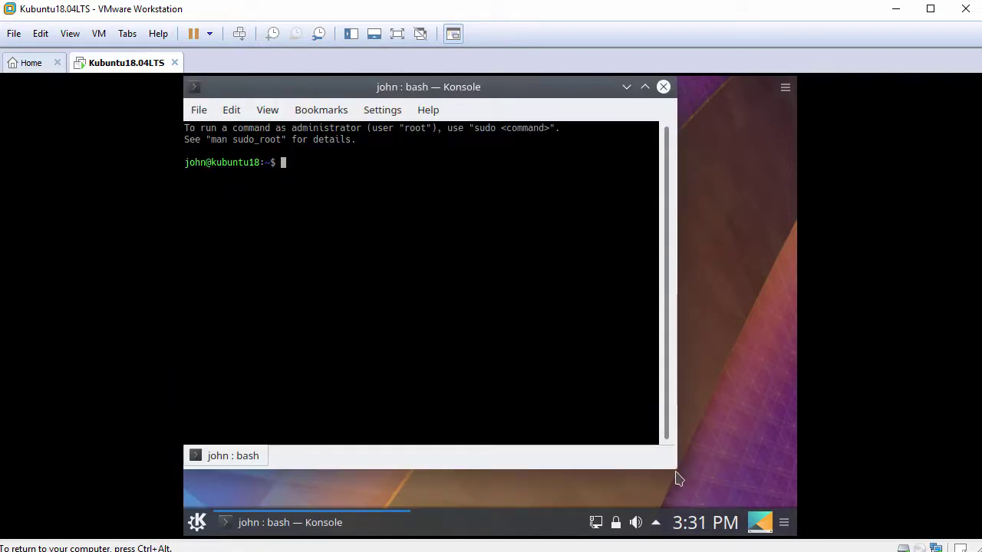
pyautogui.moveTo(679, 478); pyautogui.dragTo(792, 481)
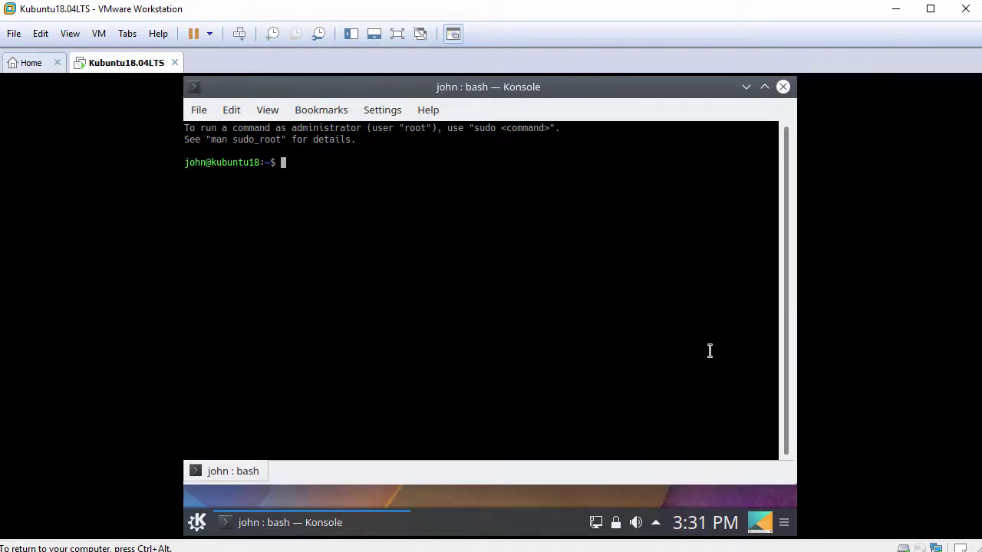
pyautogui.hotkey('ctrl', '+')
pyautogui.hotkey('ctrl', '+')
pyautogui.hotkey('ctrl', '+')
pyautogui.hotkey('ctrl', '+')
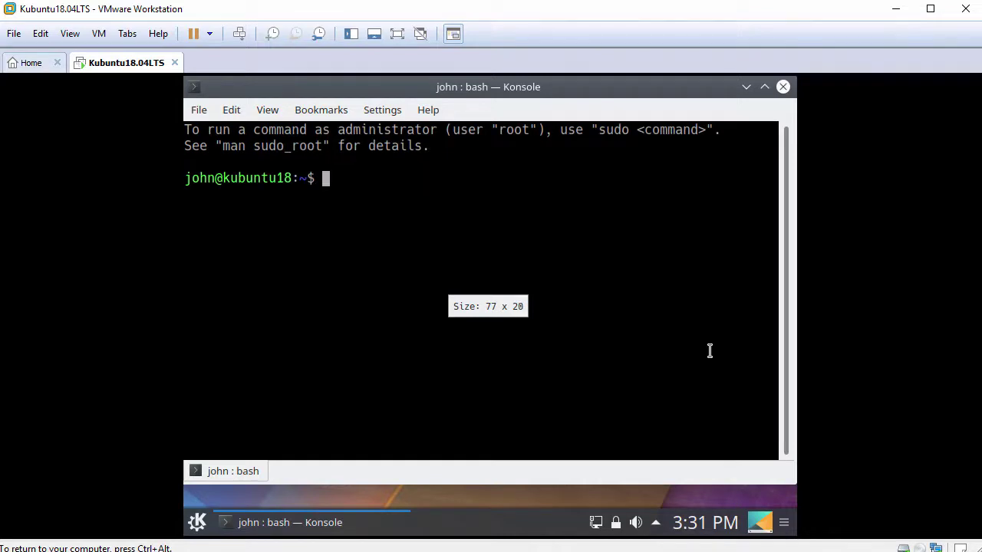
# Check the logged-in user in the terminal with whoami
pyautogui.press('Return')
pyautogui.write('whoami')
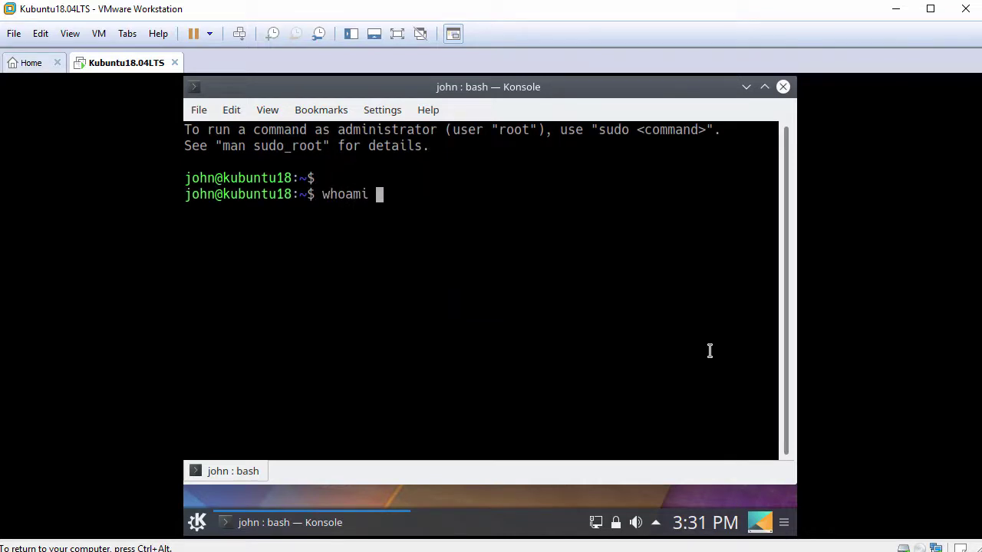
pyautogui.press('Return')
pyautogui.press('Return')
# Start a root shell with sudo bash, authenticating with the account password
pyautogui.write('sudo bash')
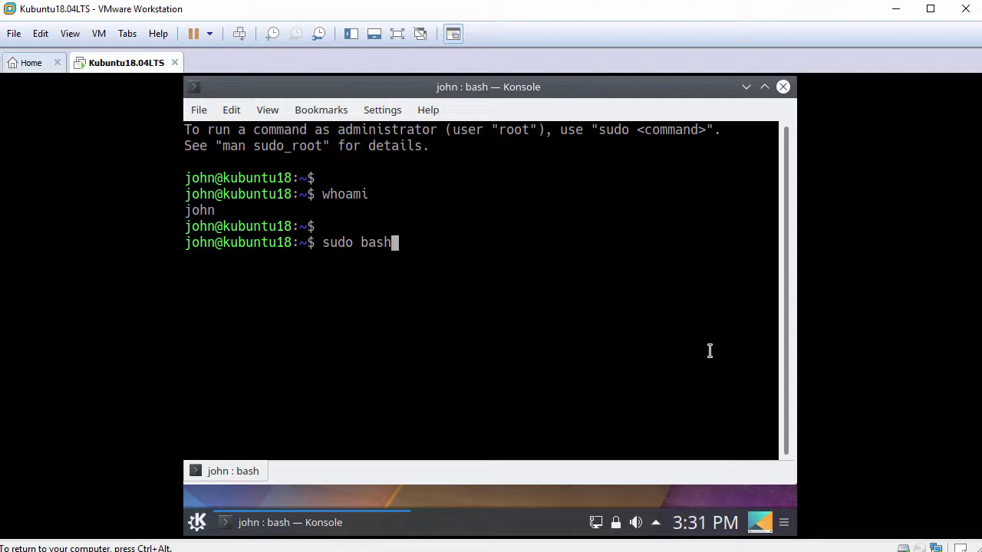
pyautogui.press('Return')
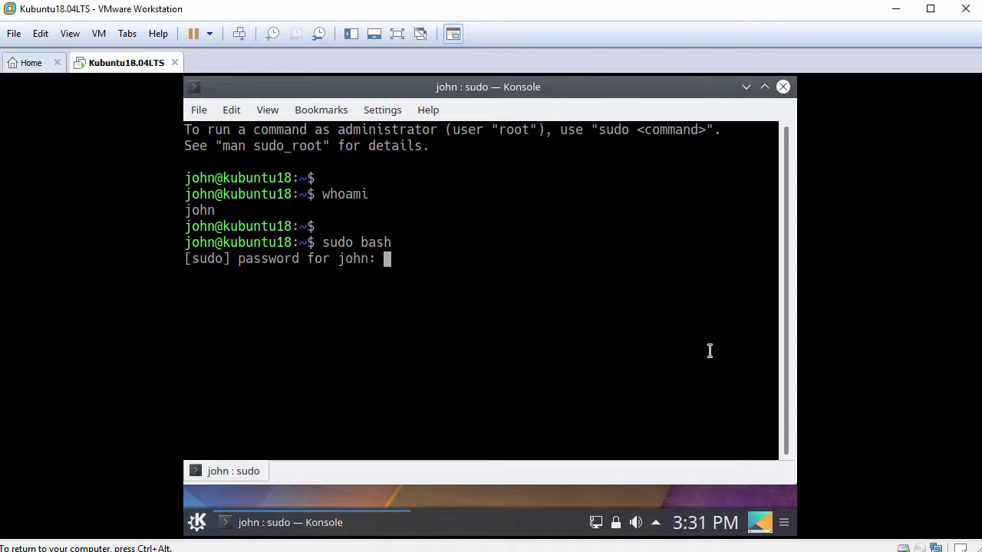
pyautogui.press('Return')
pyautogui.press('Return')
# Check the current user of the root shell with whoami
pyautogui.write('whoami')
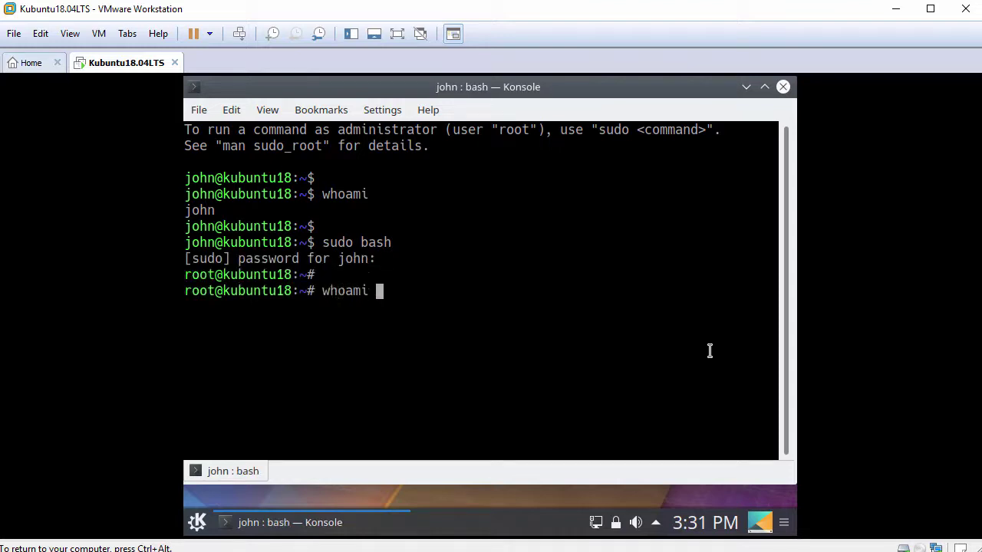
pyautogui.press('Return')
pyautogui.press('Return')
pyautogui.write('p')
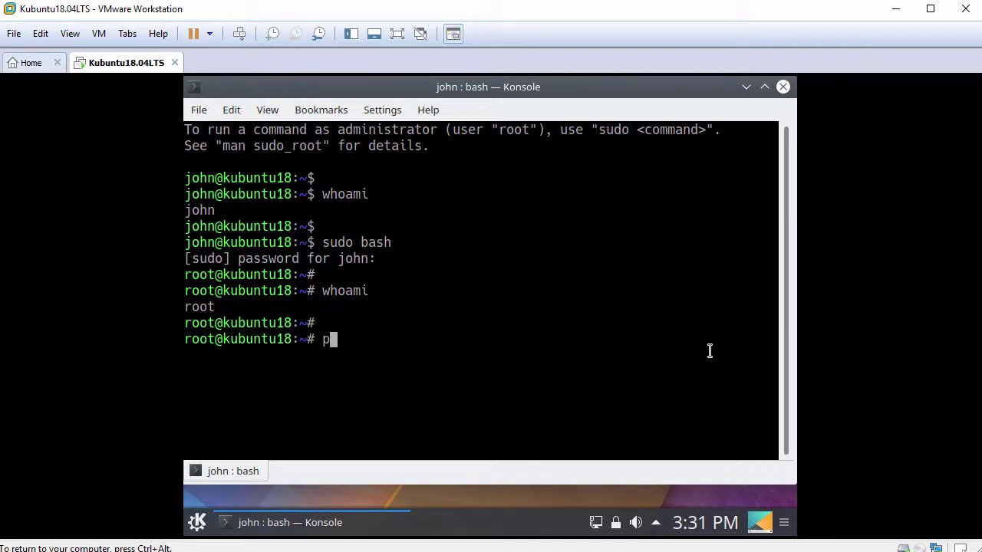
pyautogui.write('ing -c 3 www.google.com')
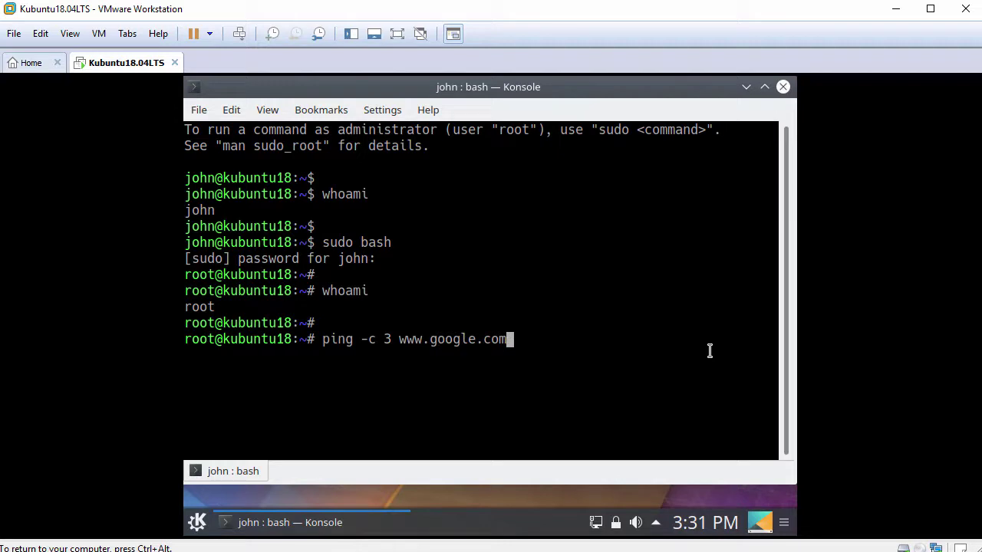
pyautogui.press('Return')
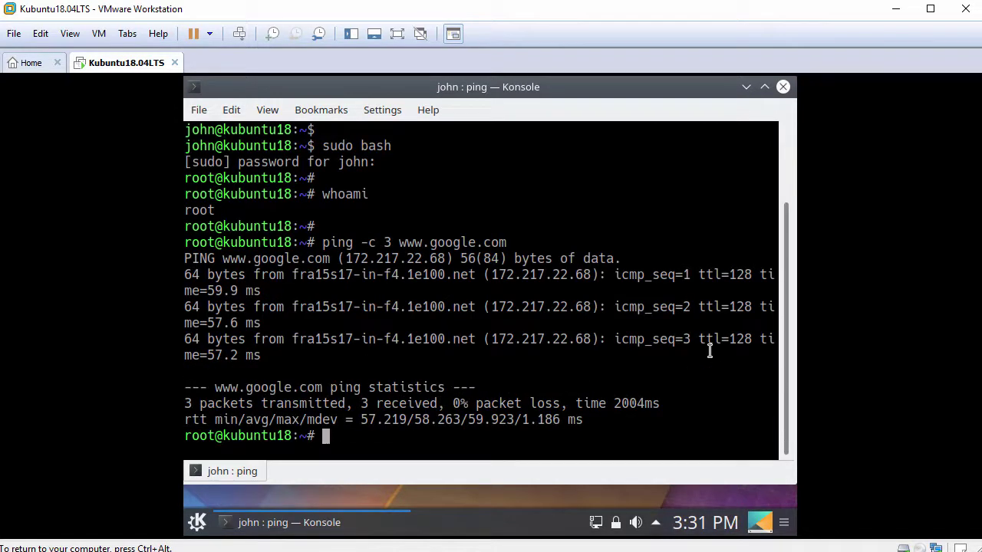
pyautogui.press('Return')
# Refresh the package lists with apt update
pyautogui.write('apt ')
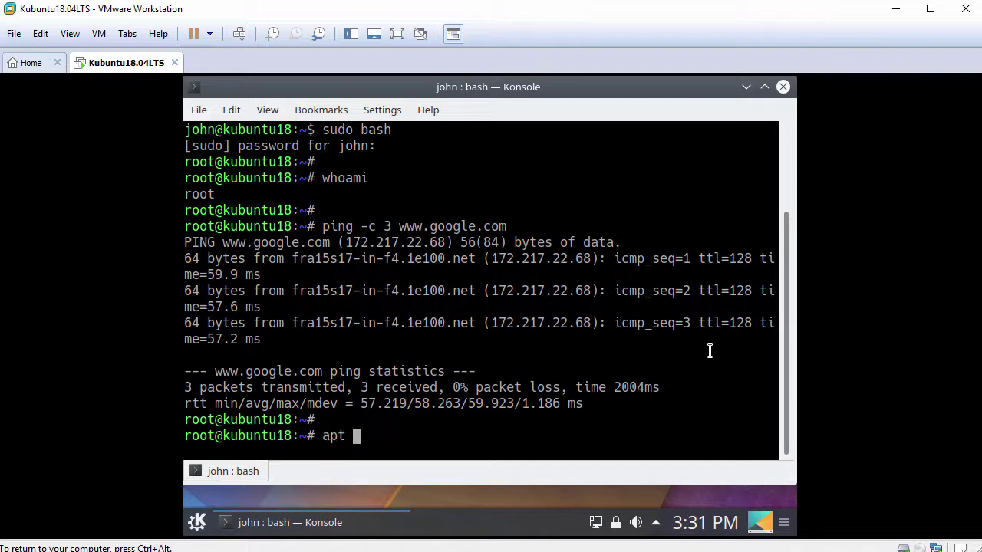
pyautogui.write('update')
pyautogui.press('Return')
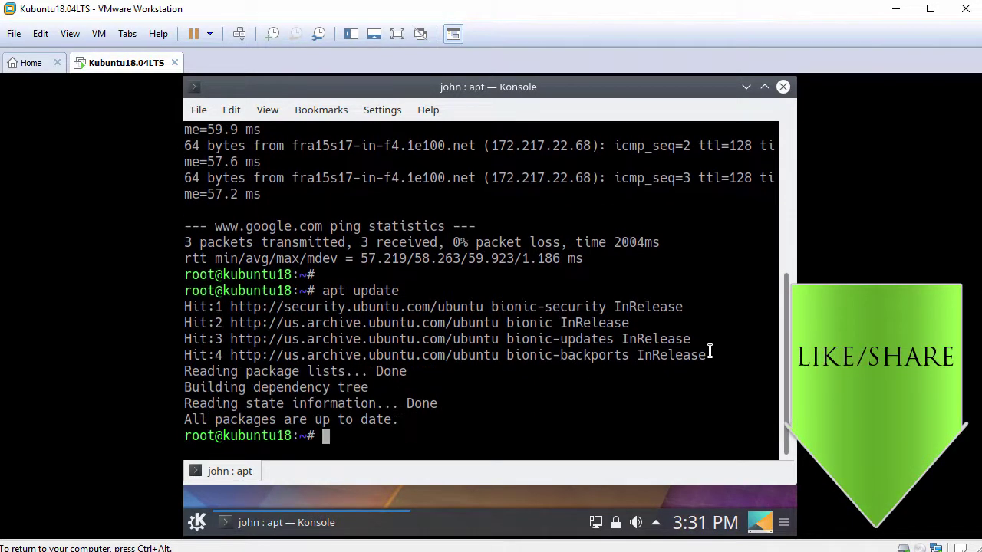
pyautogui.press('Return')
# Install the open-vm-tools-desktop package with apt install, agreeing to the additional packages
pyautogui.write('apt ')
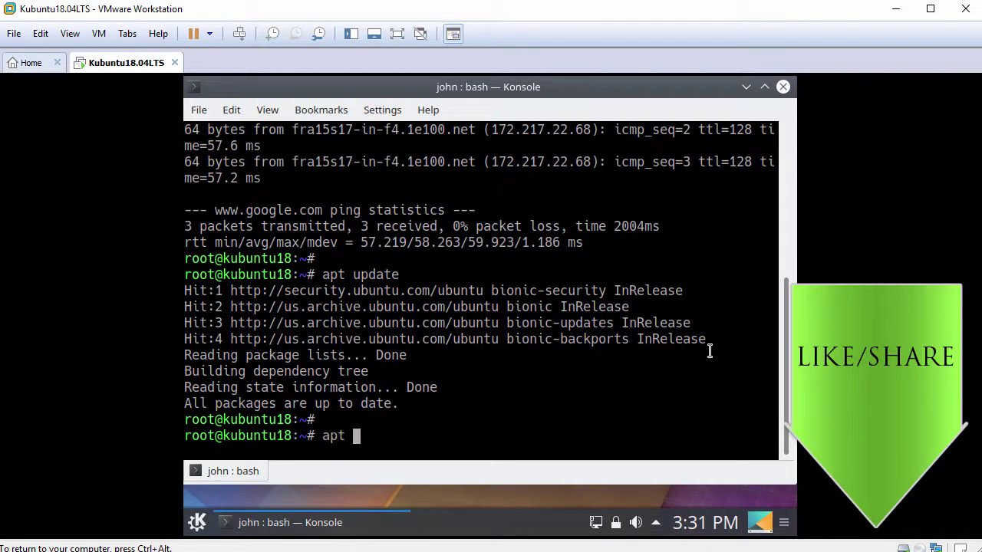
pyautogui.write('install open')
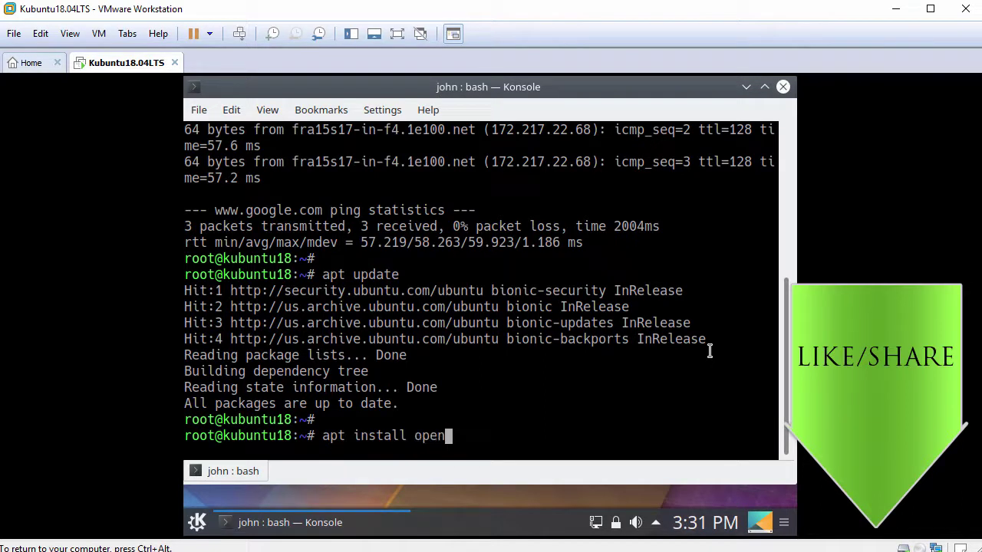
pyautogui.write('-vm-tools-desktop')
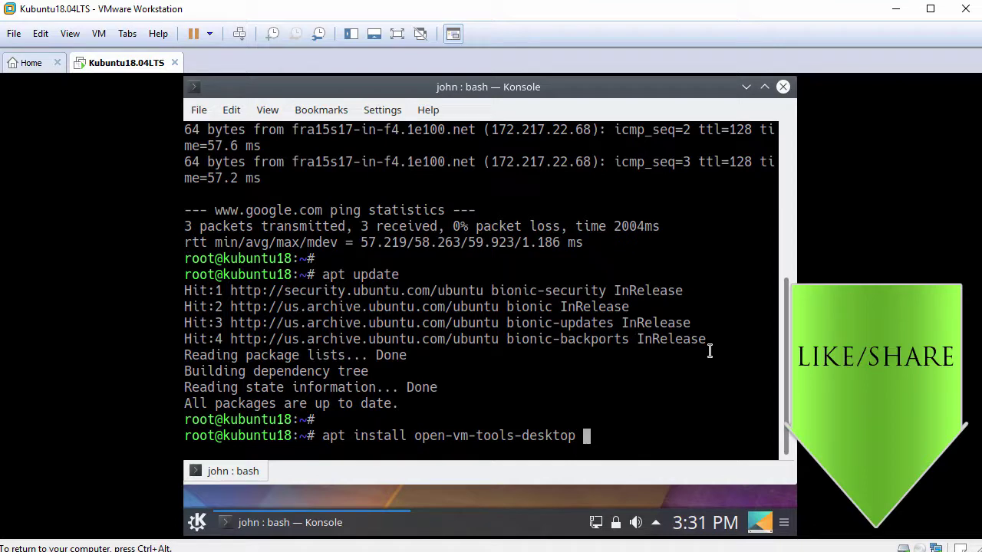
pyautogui.press('Return')
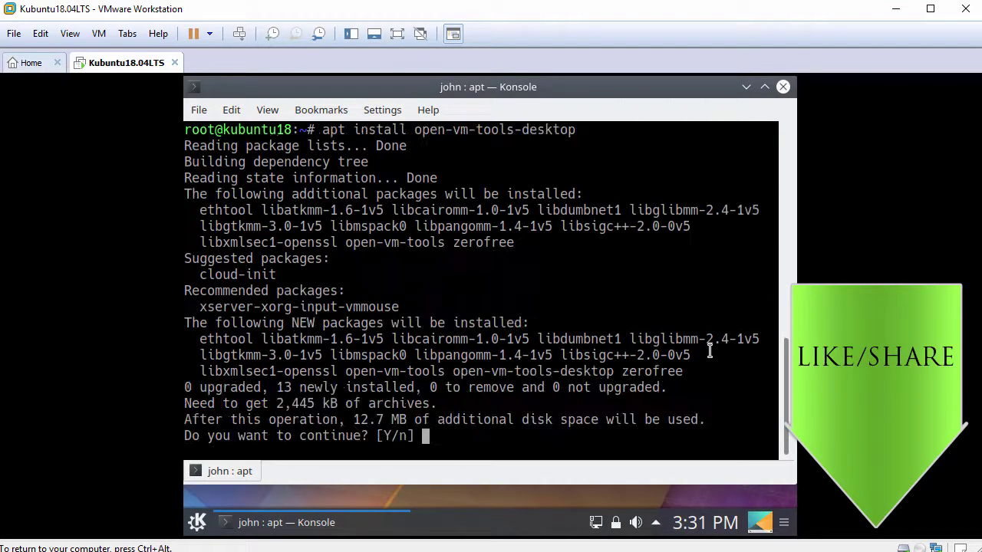
pyautogui.write('y')
pyautogui.press('Return')
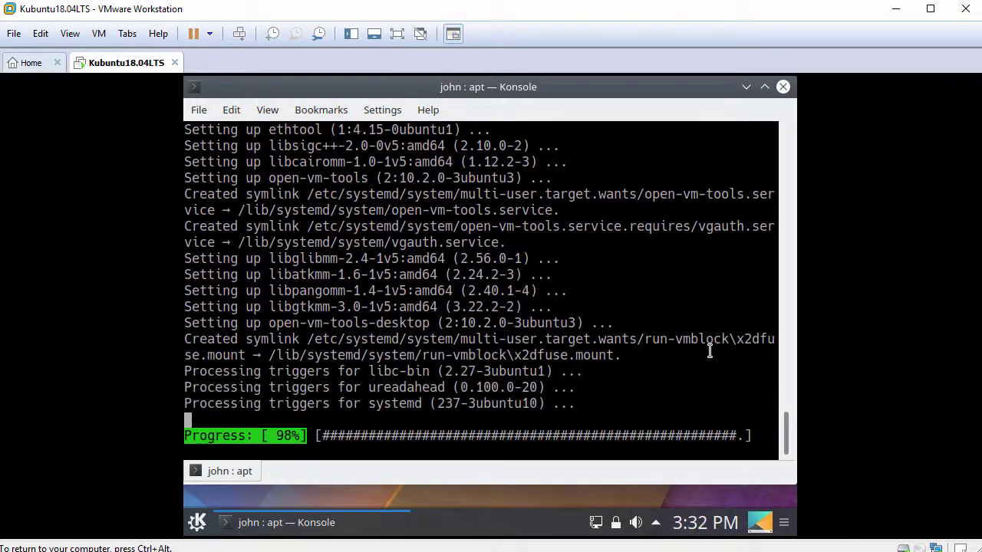
pyautogui.press('Return')
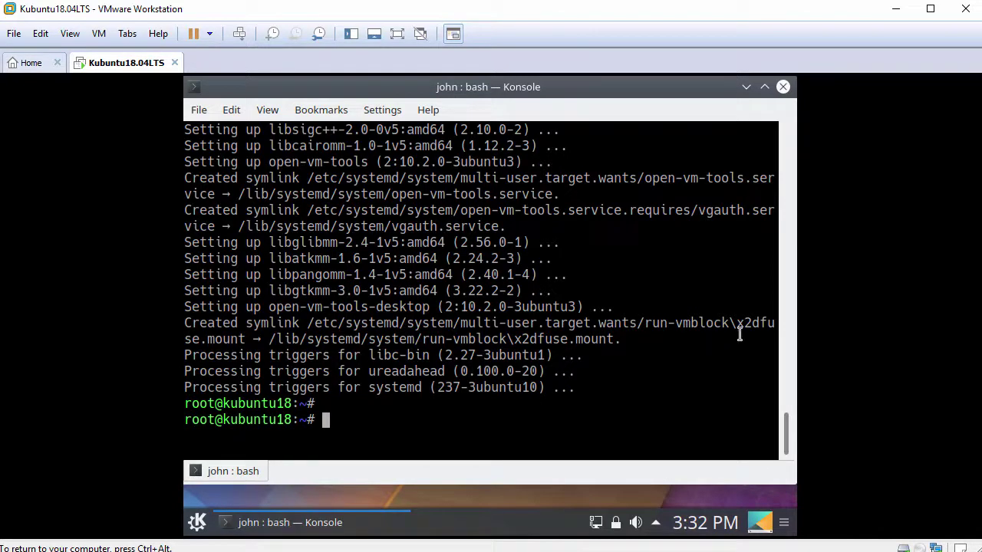
# Close the terminal and reboot the Kubuntu guest system
pyautogui.click(783, 87)
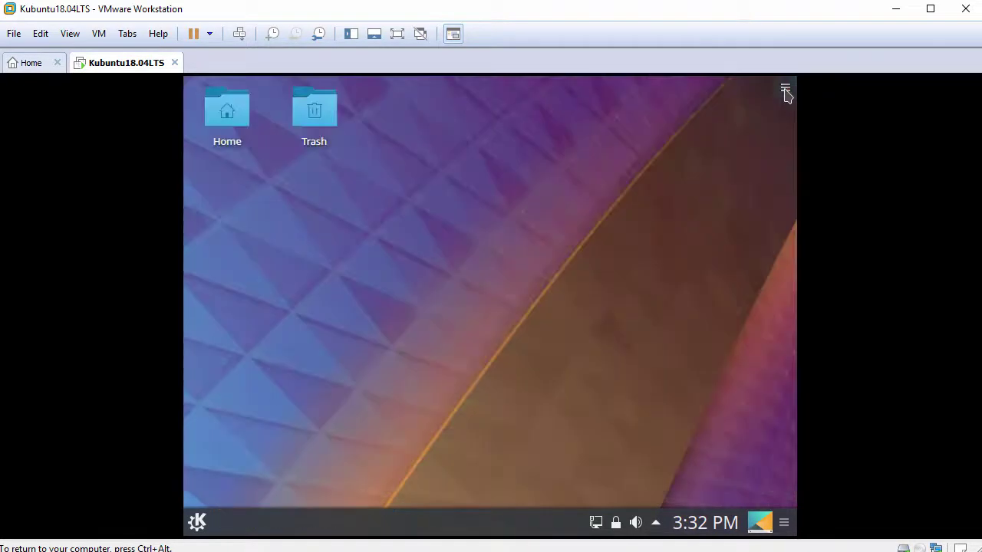
pyautogui.click(198, 522)
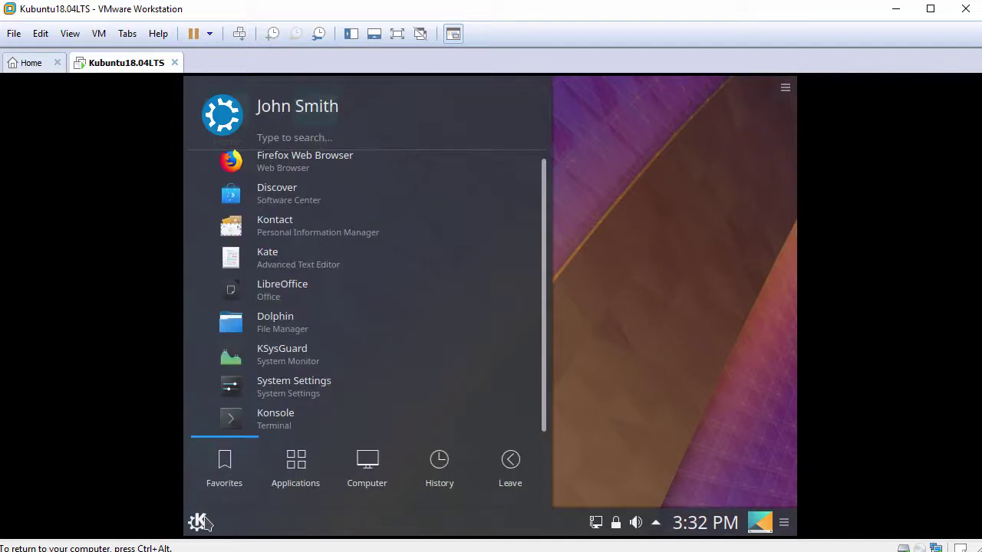
pyautogui.click(508, 465)
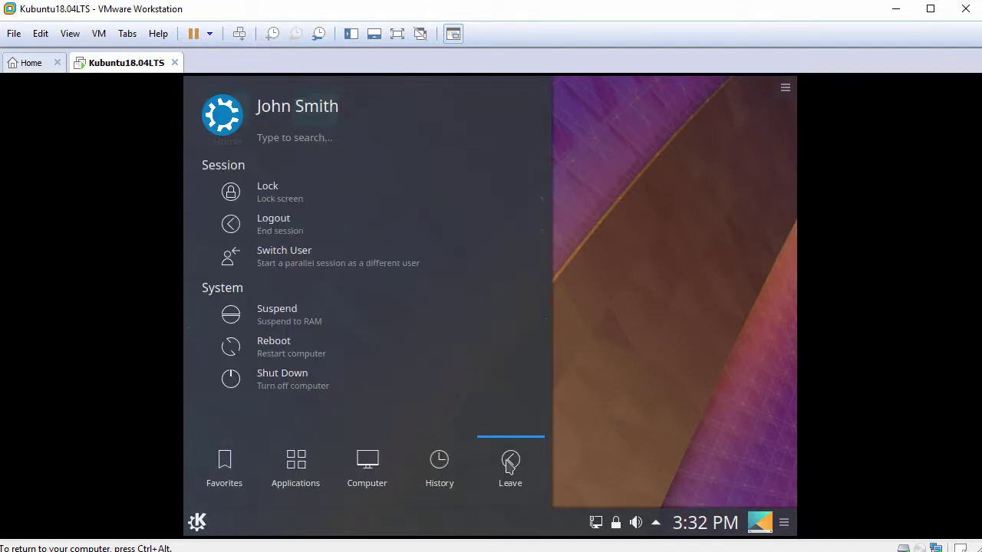
pyautogui.click(285, 351)
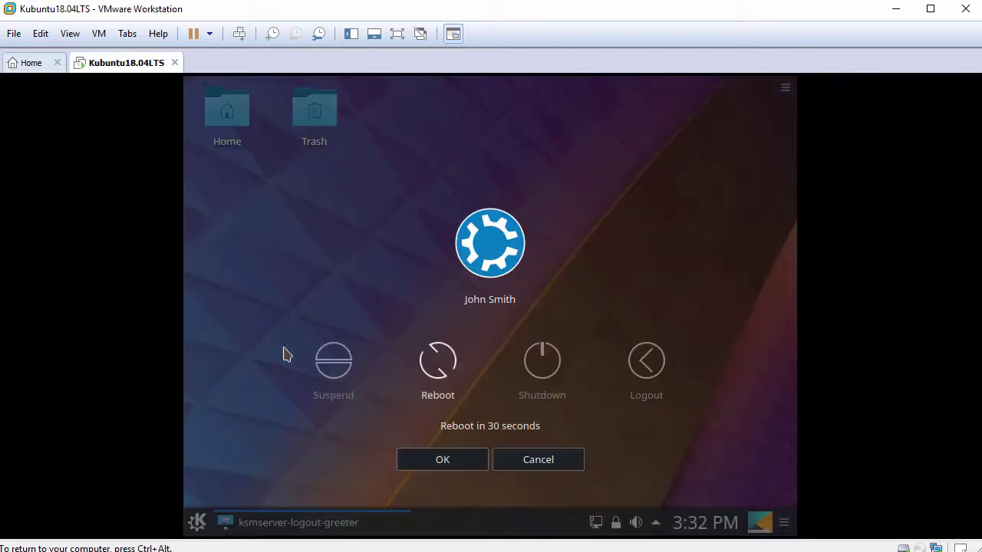
pyautogui.click(442, 370)
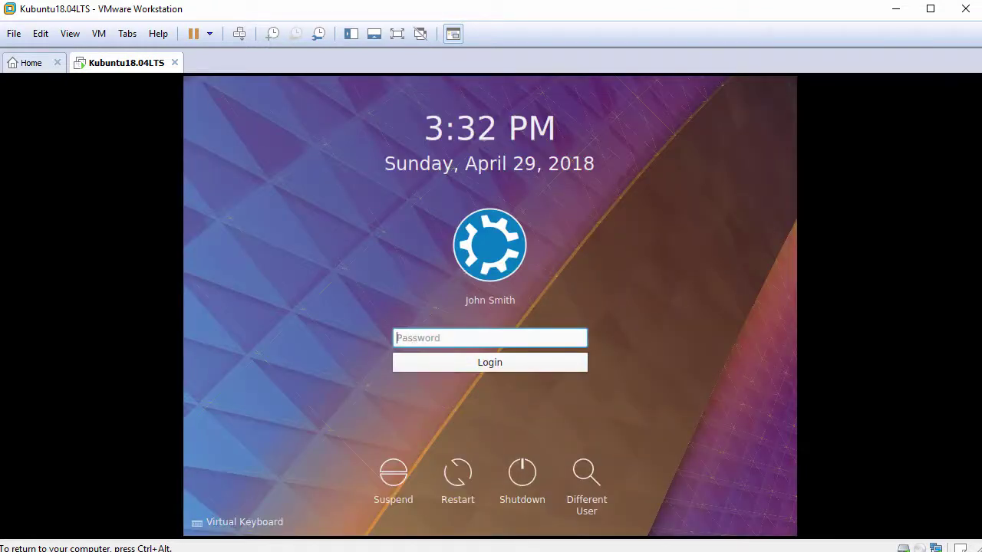
# Log in to the Kubuntu desktop with the account password
pyautogui.write('*****')
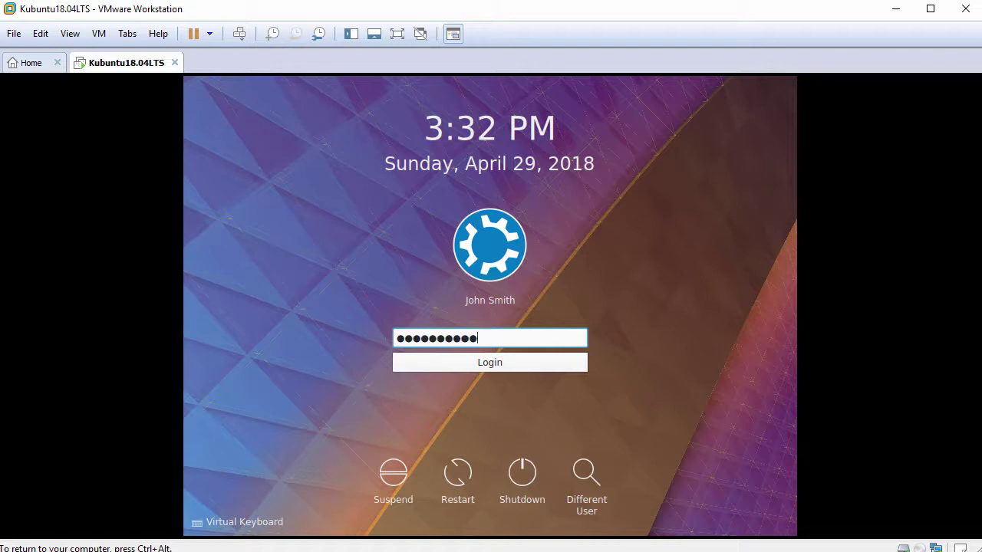
pyautogui.write('******')
pyautogui.press('Return')
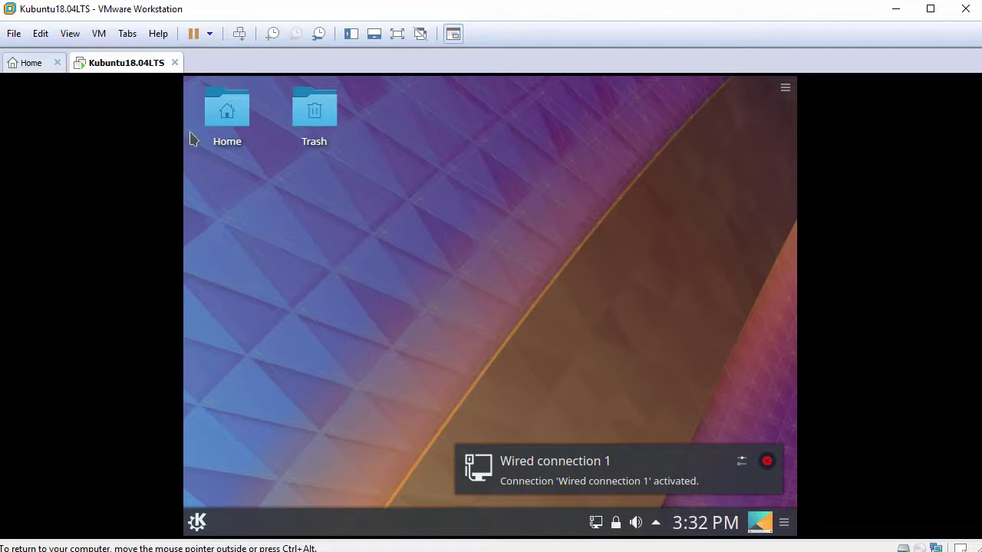
# Fit the guest display to the VMware window with Fit Guest Now
pyautogui.click(71, 36)
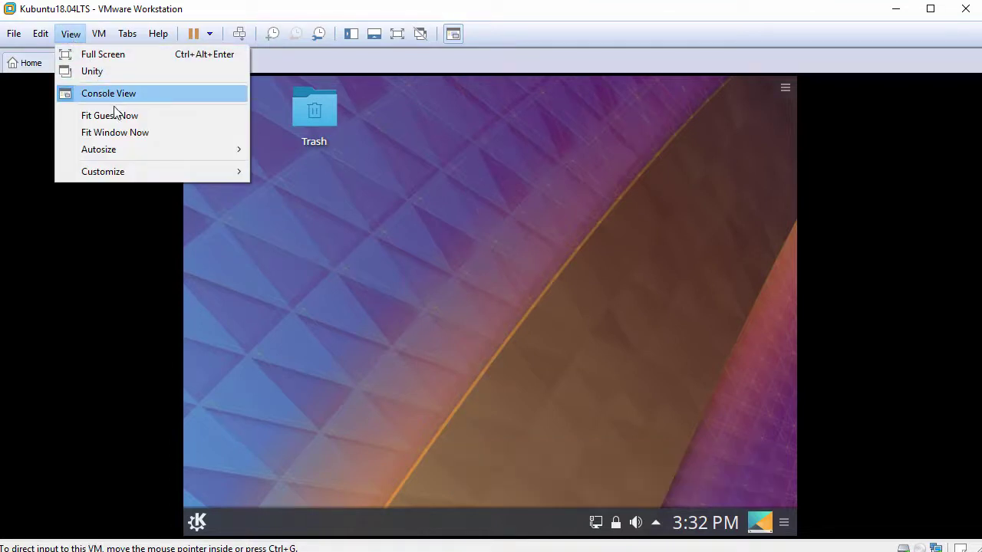
pyautogui.click(181, 120)
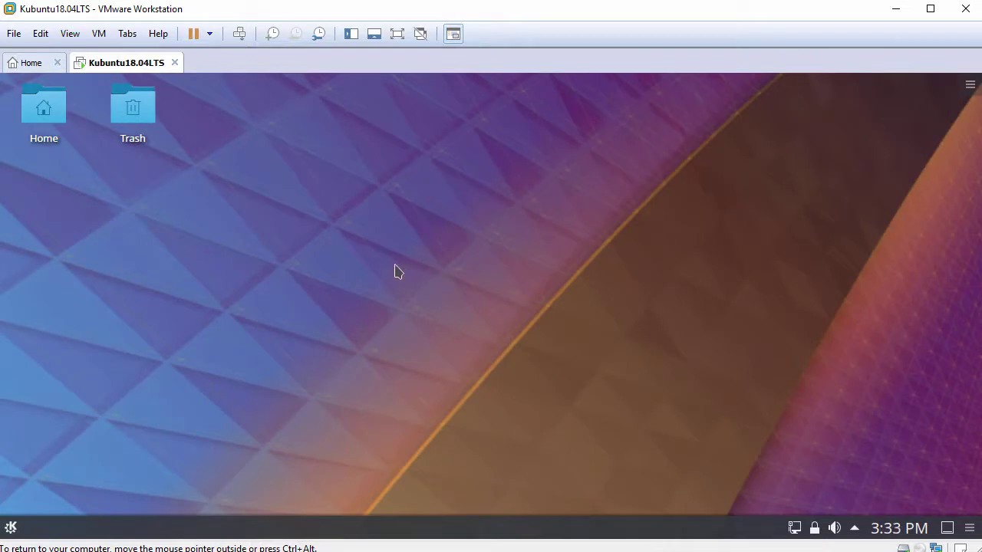
# Open the Home folder, widen its window, and paste the file copied from the host into it
pyautogui.click(46, 114)
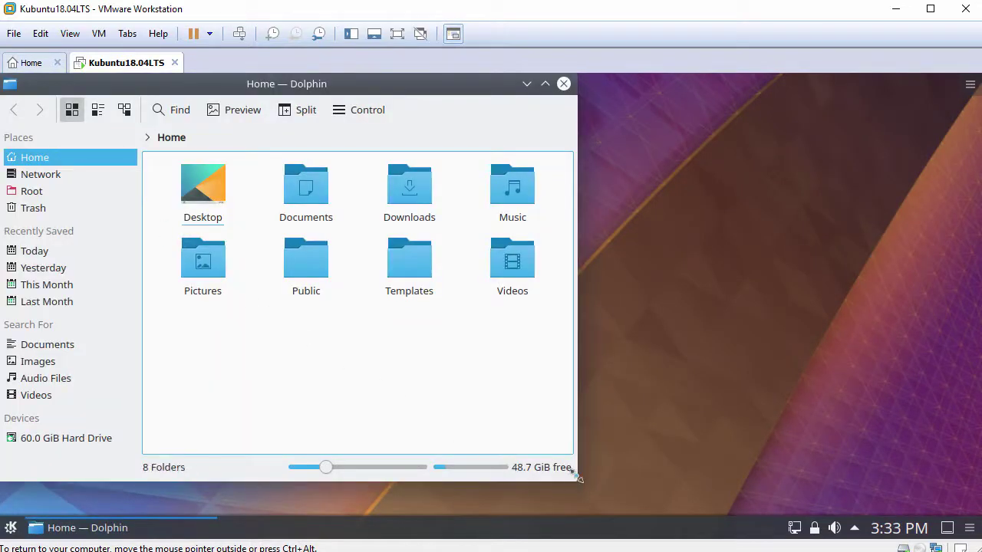
pyautogui.moveTo(576, 480); pyautogui.dragTo(798, 475)
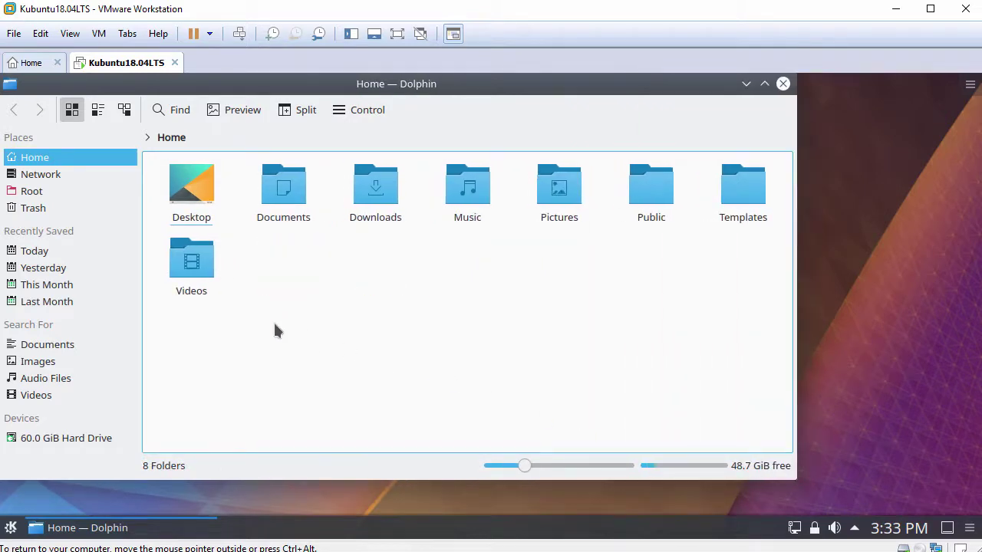
pyautogui.rightClick(441, 276)
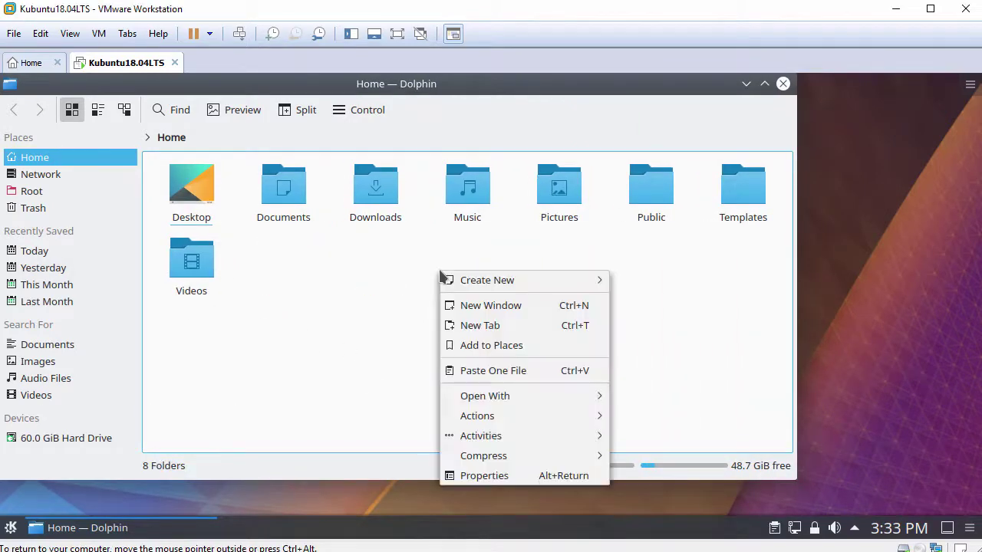
pyautogui.click(504, 373)
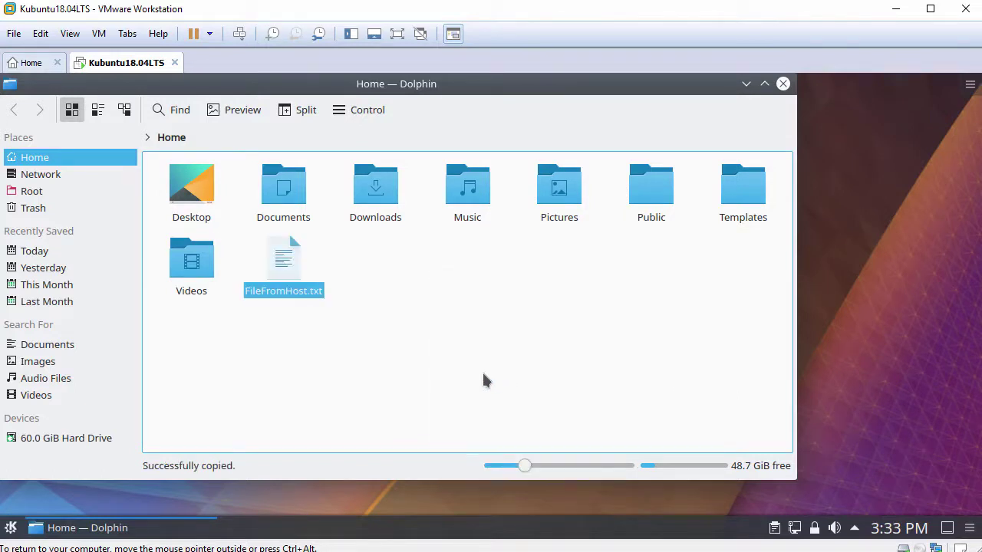
# Open FileFromHost.txt in Kate, move the editor over the file manager, and enlarge its window
pyautogui.click(290, 270)
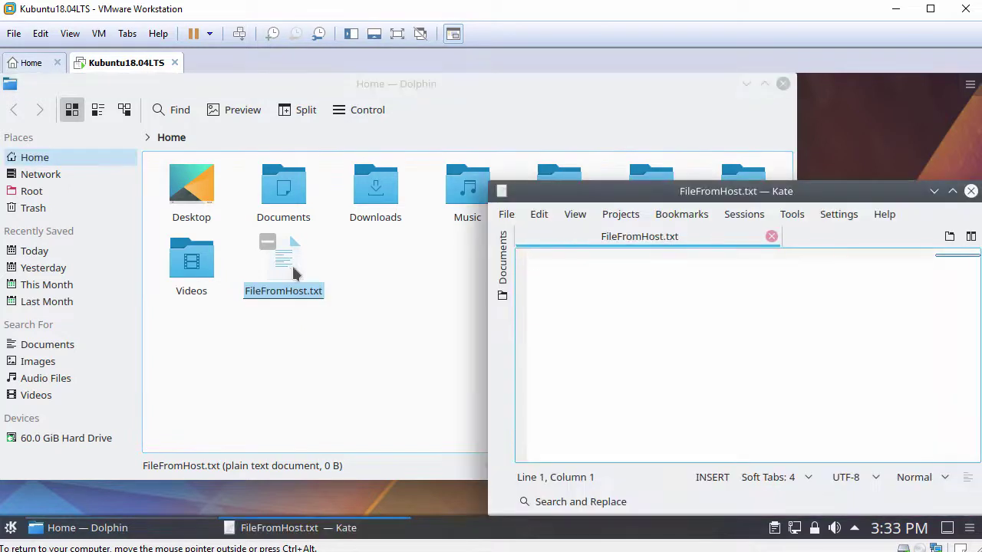
pyautogui.moveTo(535, 188); pyautogui.dragTo(250, 105)
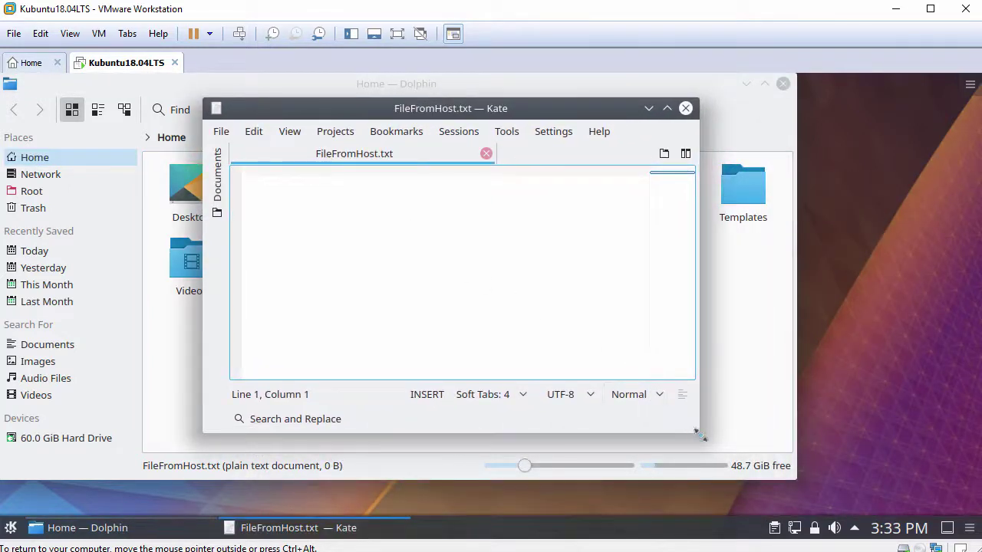
pyautogui.moveTo(698, 432); pyautogui.dragTo(860, 453)
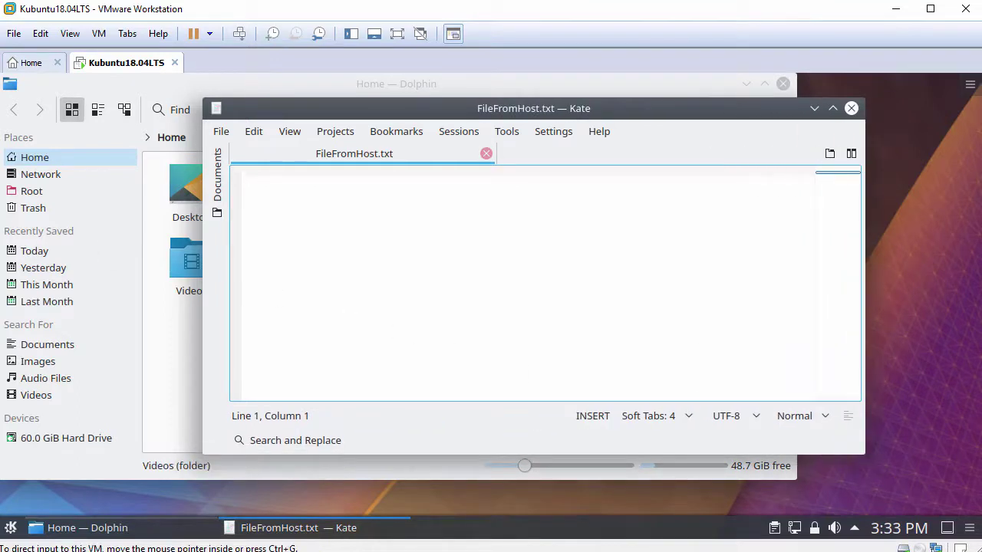
# Paste the host clipboard text "This text has been copied from the host clipboard" into FileFromHost.txt and enlarge the editor font
pyautogui.rightClick(446, 205)
pyautogui.click(489, 257)
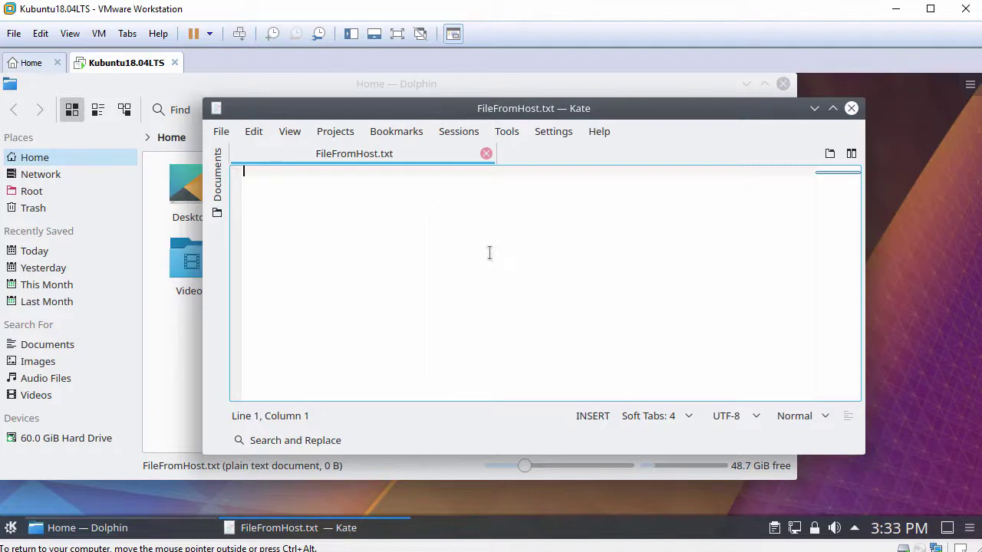
pyautogui.keyDown('ctrl'); pyautogui.scroll(4, 498, 259); pyautogui.keyUp('ctrl')
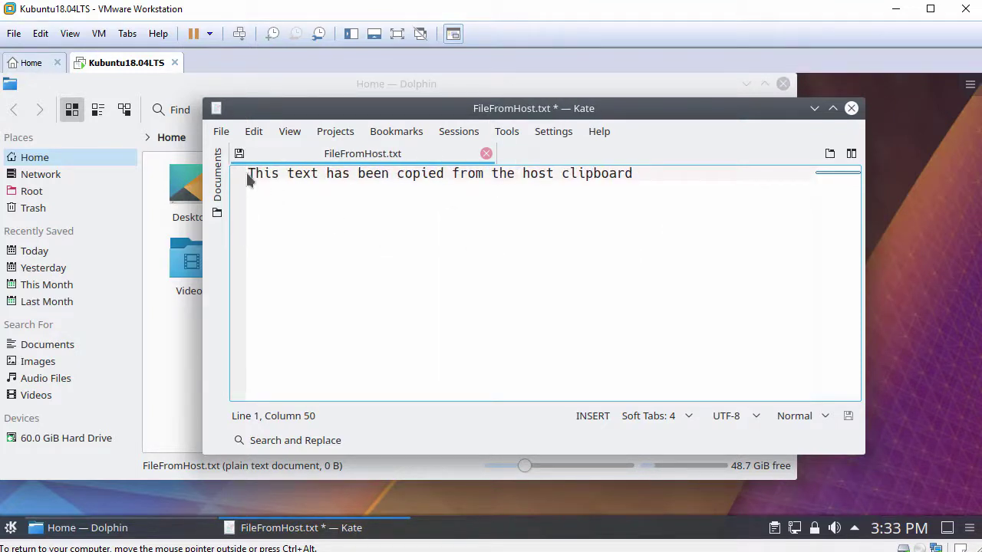
# Highlight the pasted line to check it, close Kate discarding the changes to FileFromHost.txt, and close the file manager
pyautogui.moveTo(248, 174); pyautogui.dragTo(642, 173)
pyautogui.click(689, 181)
pyautogui.click(851, 108)
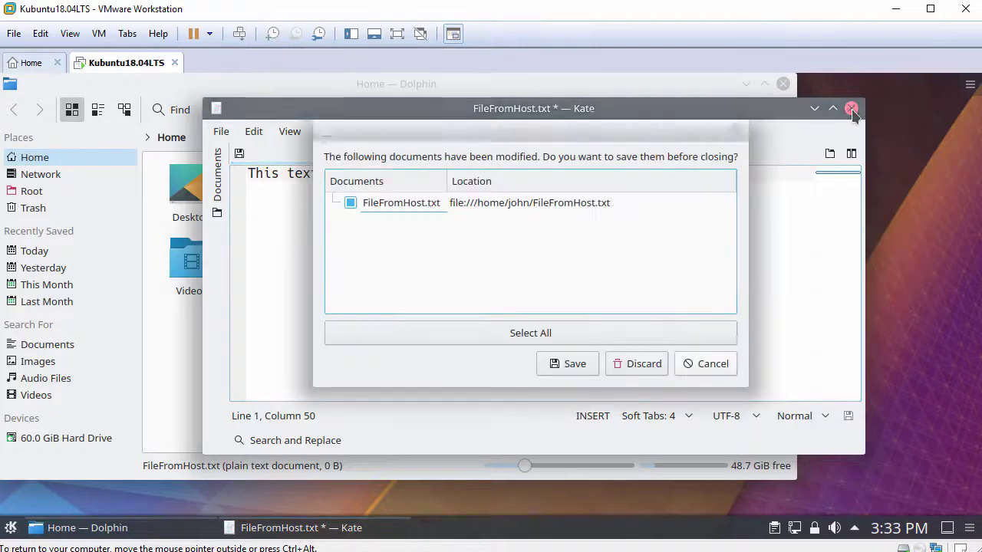
pyautogui.click(644, 363)
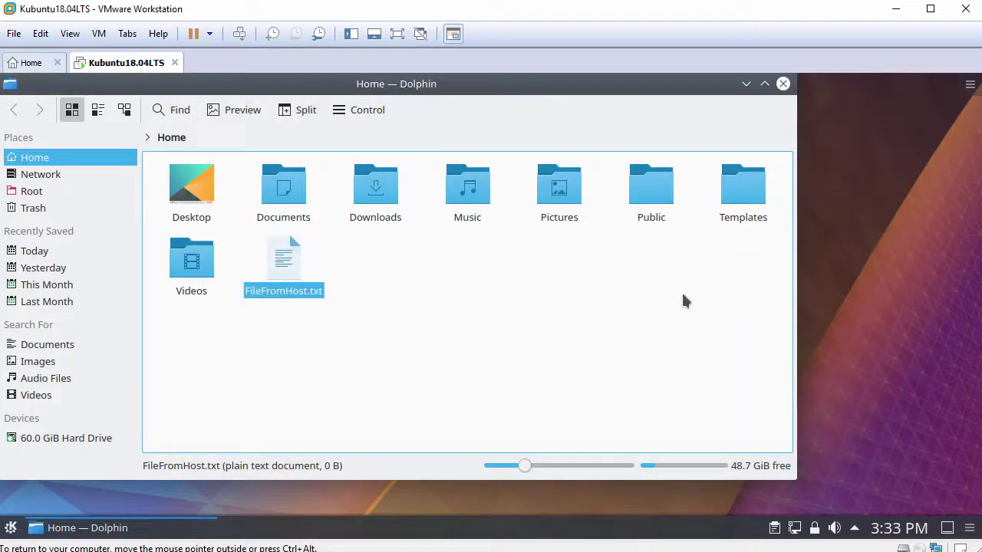
pyautogui.click(783, 84)
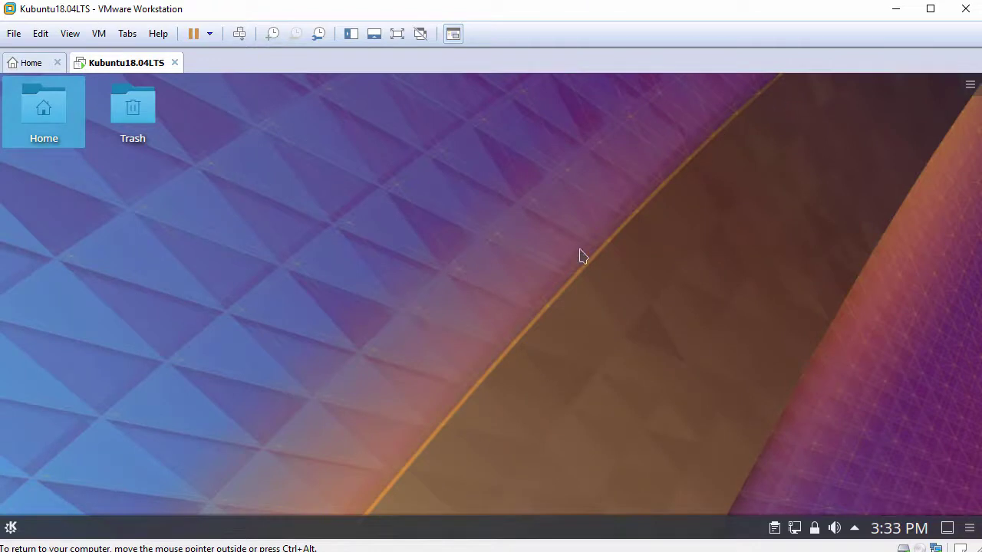
# Open a new Konsole terminal from the application launcher's favorites
pyautogui.click(11, 529)
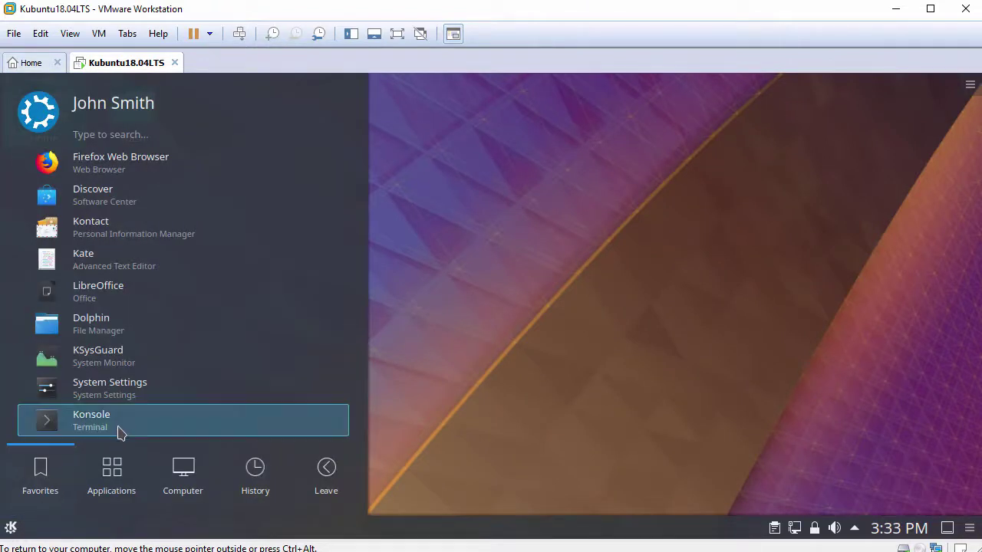
pyautogui.click(122, 427)
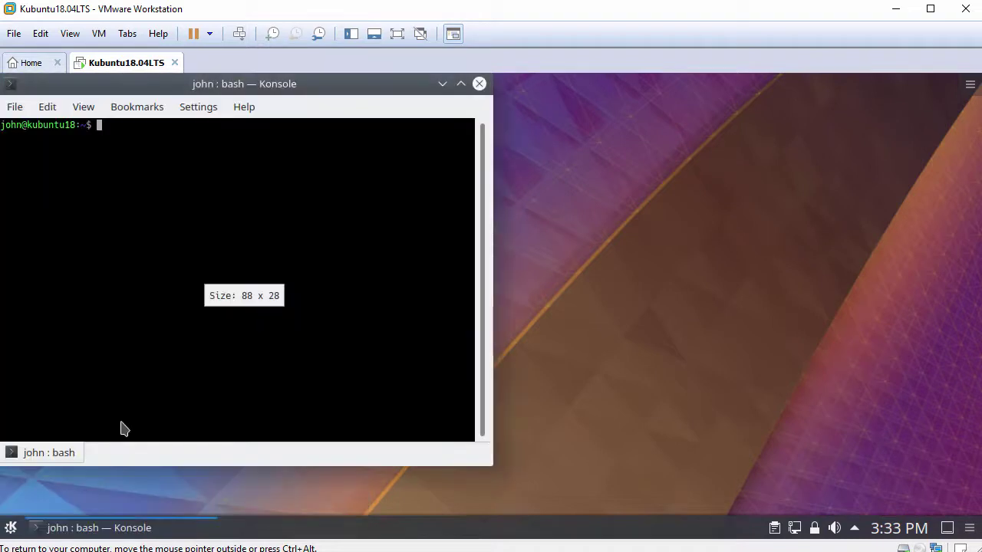
# Enlarge the Konsole window and its font, and run hostnamectl to display the system's host information
pyautogui.moveTo(489, 463); pyautogui.dragTo(843, 487)
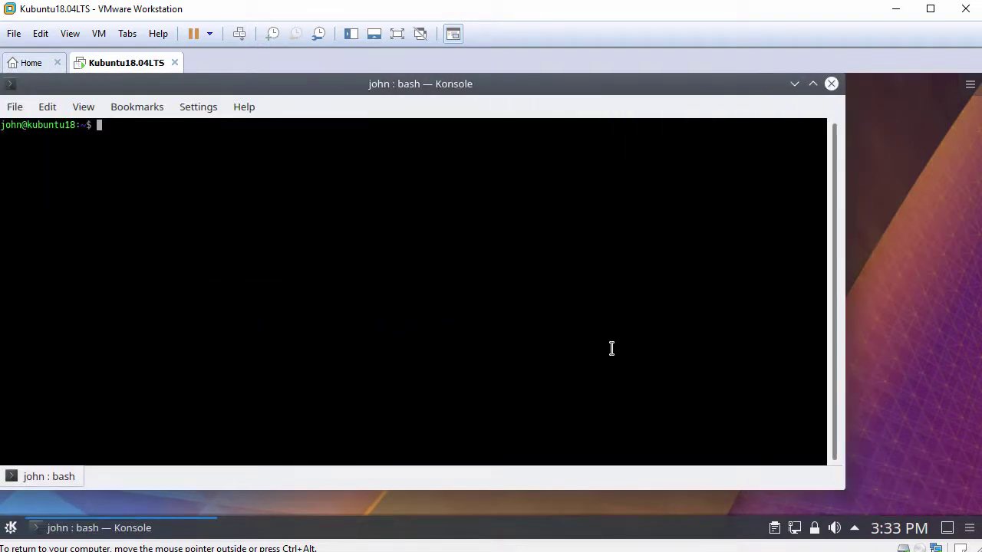
pyautogui.hotkey('ctrl', '+')
pyautogui.hotkey('ctrl', '+')
pyautogui.press('Return')
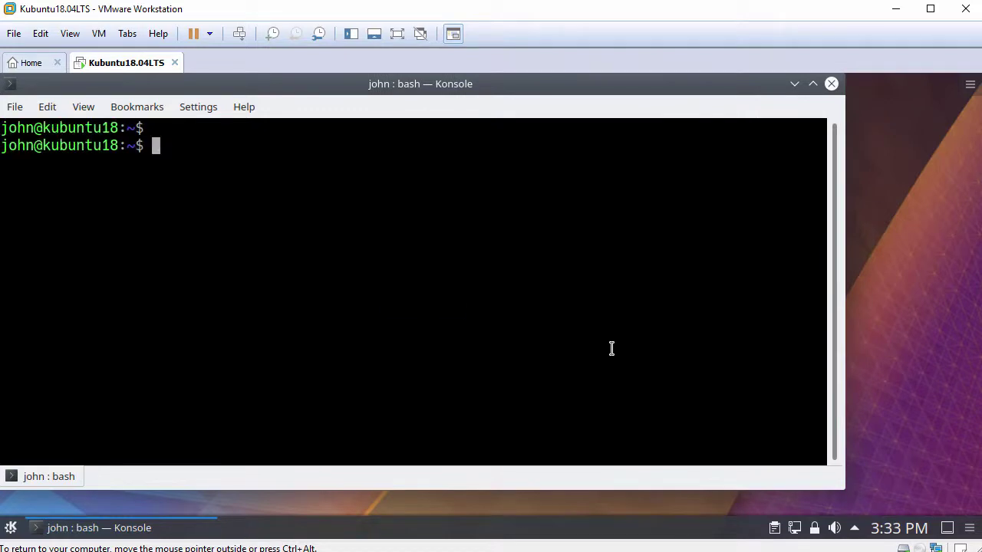
pyautogui.write('hostnamectl')
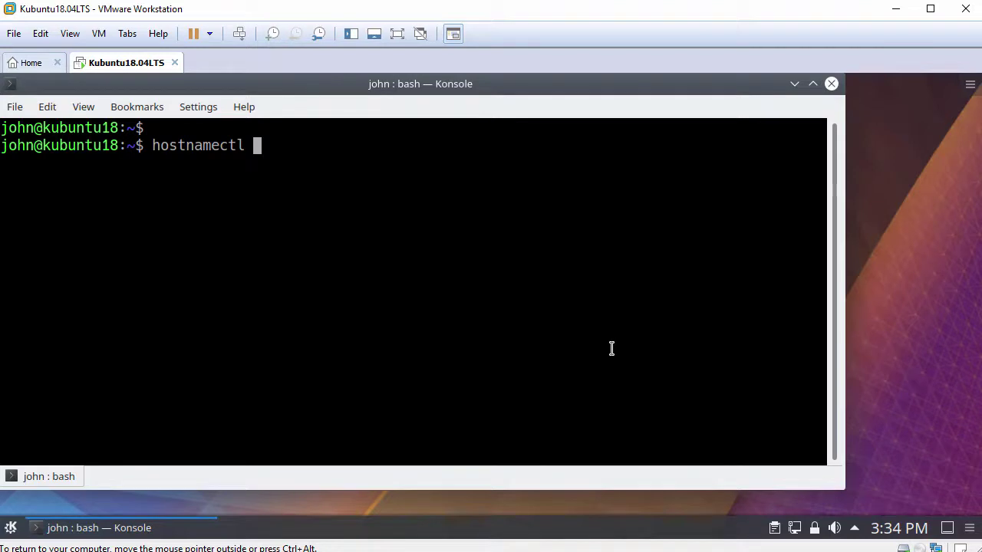
pyautogui.press('Return')
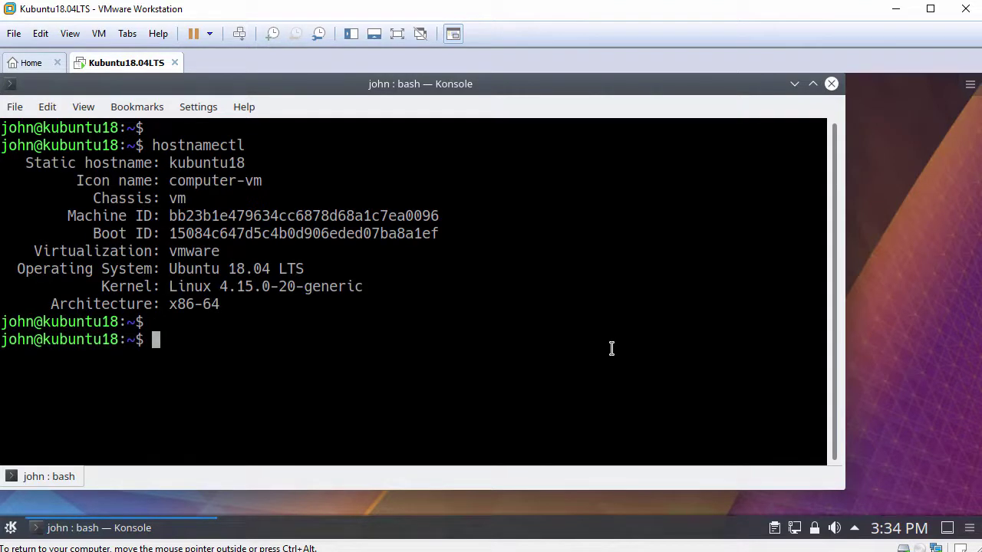
# Check the status of open-vm-tools.service with systemctl and highlight the Active state in the output
pyautogui.write('system')
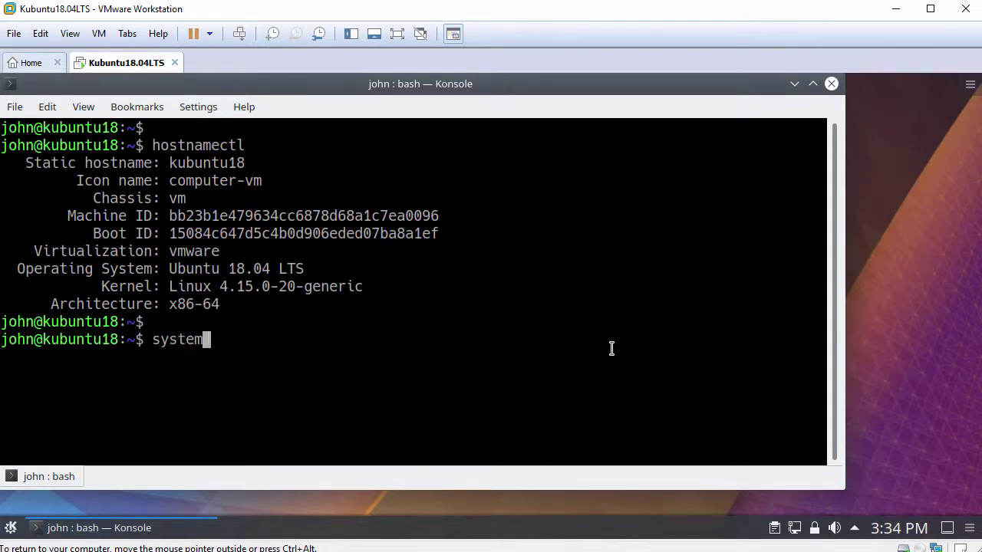
pyautogui.write('ctl status open-vm-tools.service')
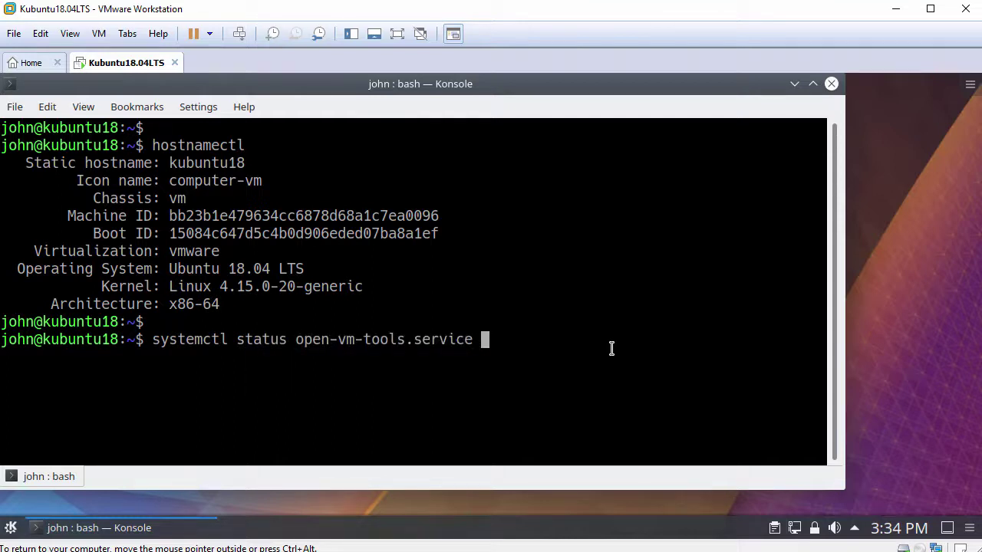
pyautogui.press('Return')
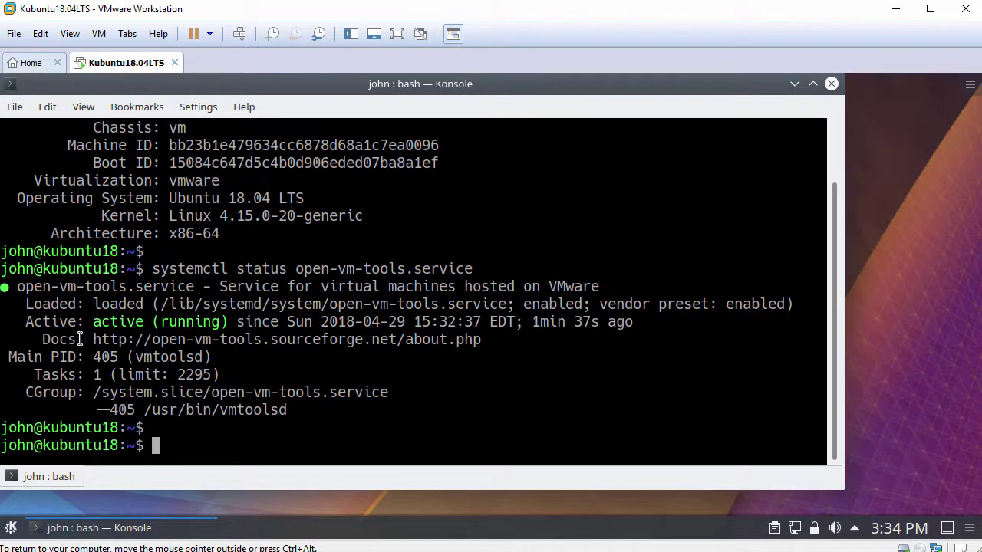
pyautogui.moveTo(28, 322); pyautogui.dragTo(227, 321)
pyautogui.write('pi')
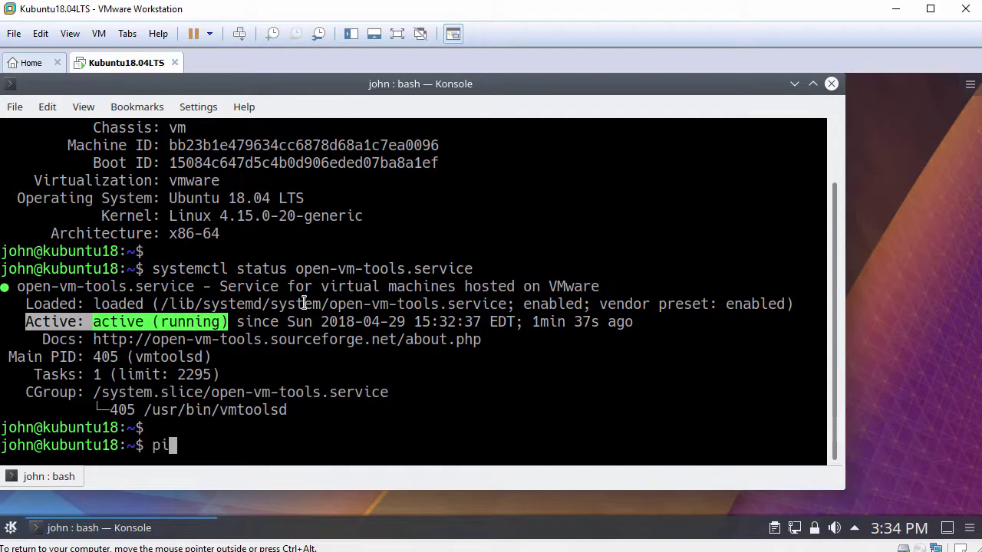
pyautogui.write('ng -c 3 www.google.com')
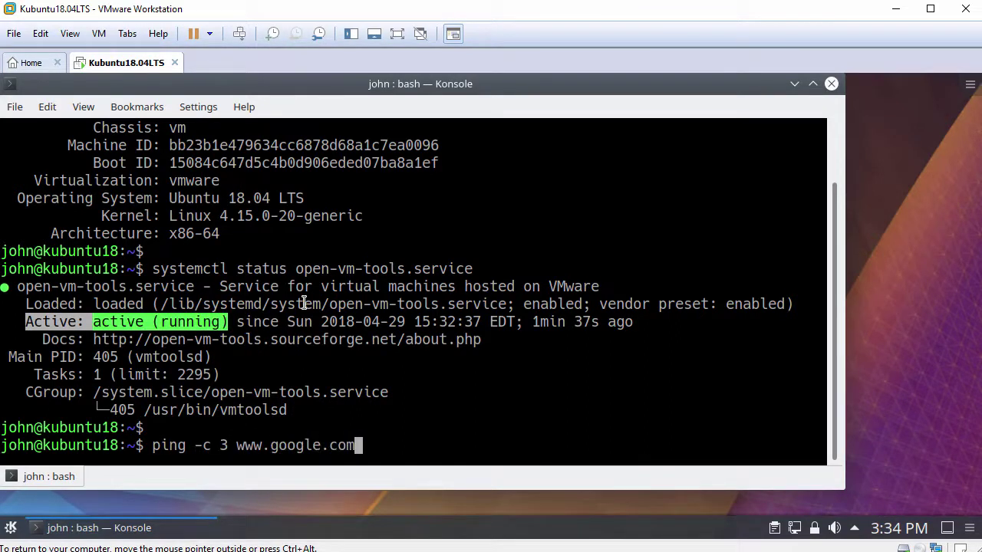
pyautogui.press('Return')
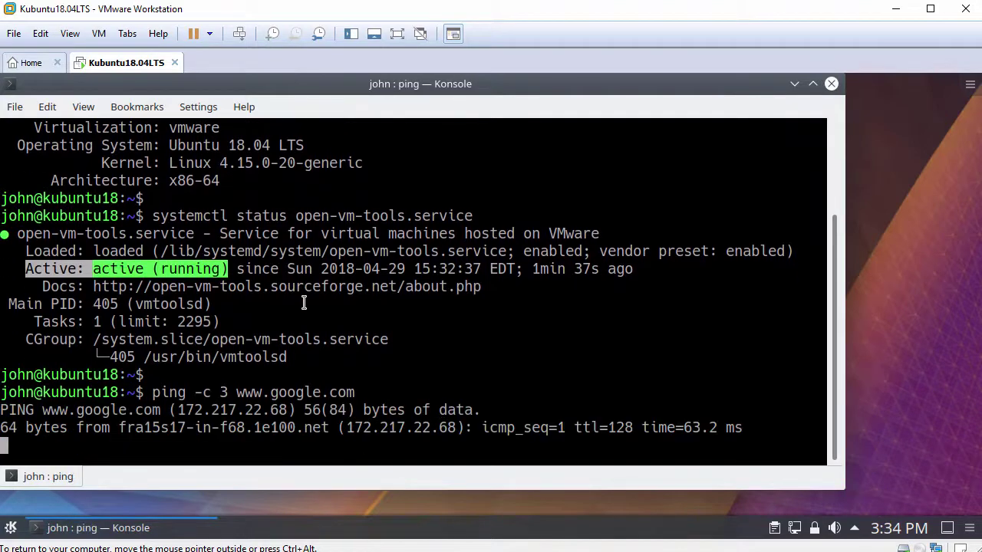
pyautogui.press('Return')
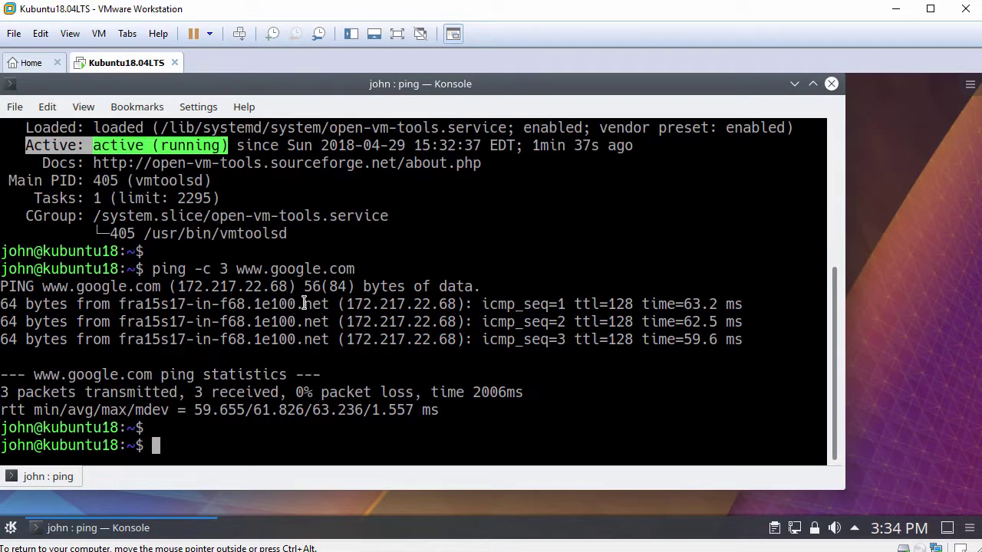
pyautogui.write('exit')
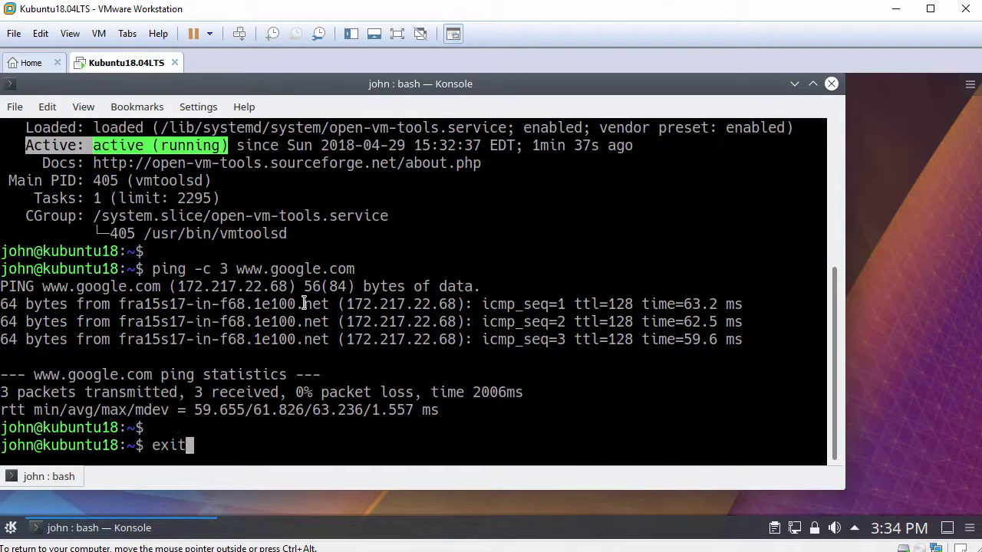
pyautogui.press('Return')
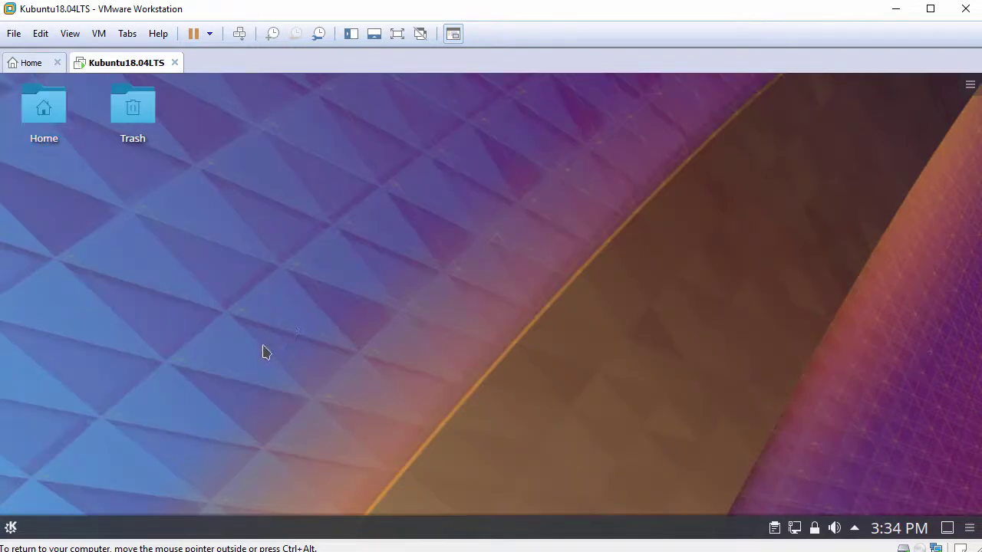
# Open Info Center from the application launcher, enlarge it to view the About System information, and close it
pyautogui.click(10, 529)
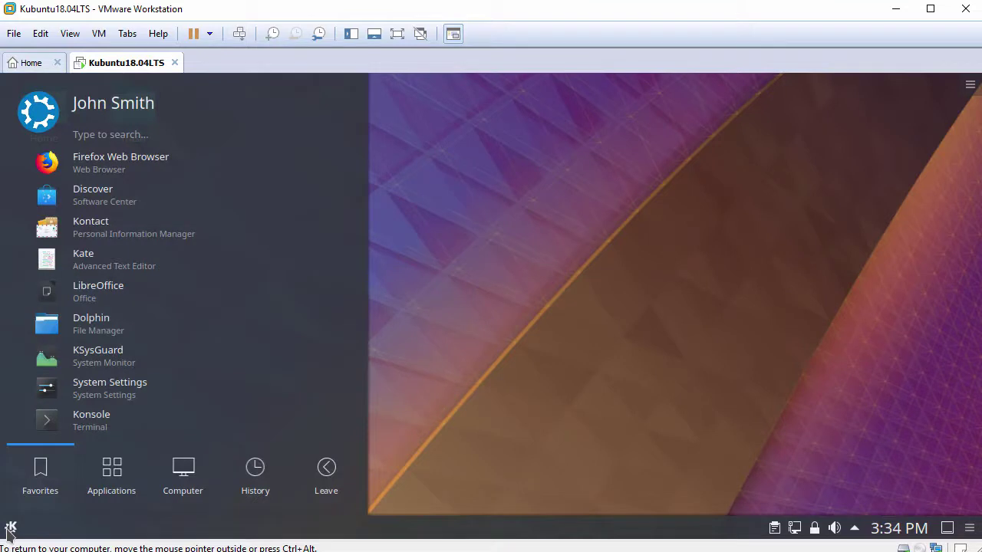
pyautogui.click(112, 478)
pyautogui.click(178, 475)
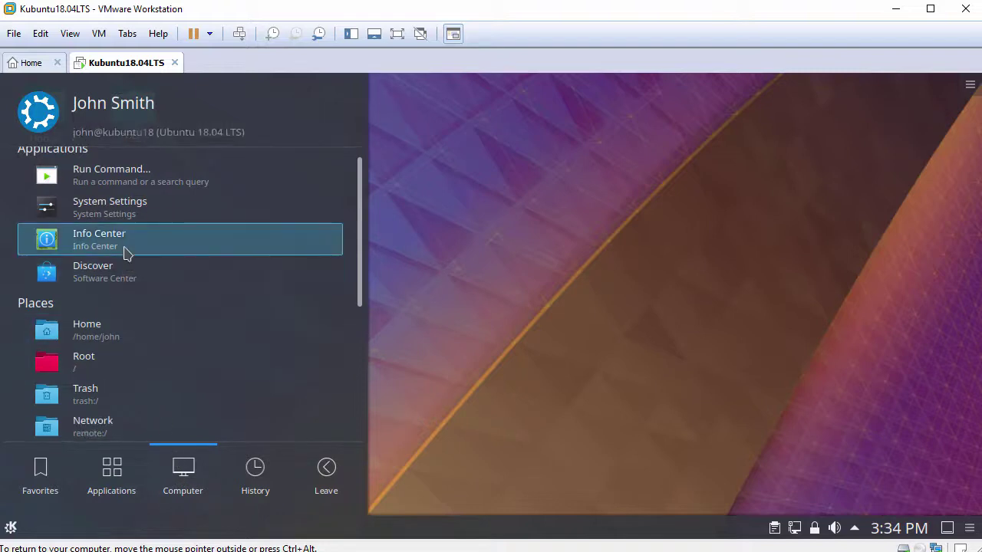
pyautogui.click(125, 252)
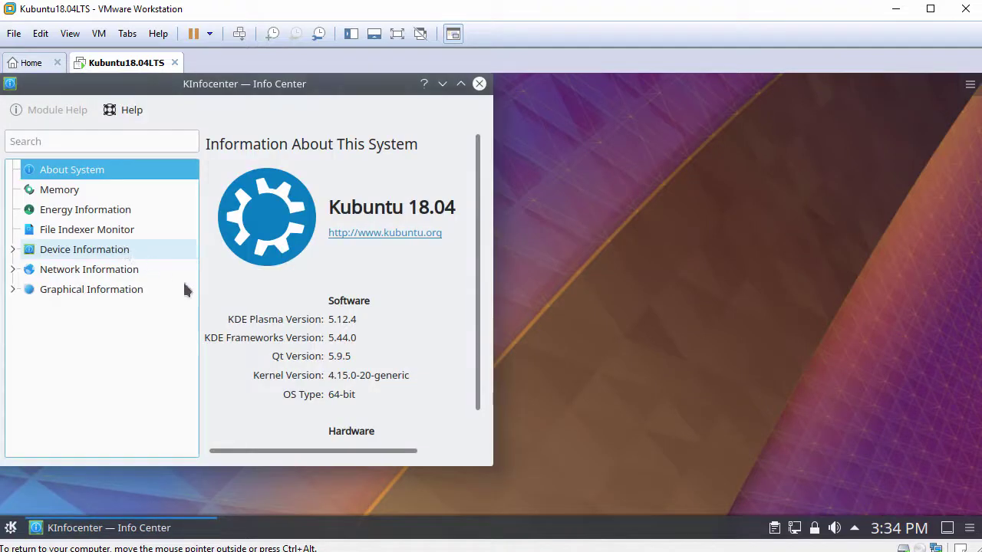
pyautogui.moveTo(495, 472); pyautogui.dragTo(712, 493)
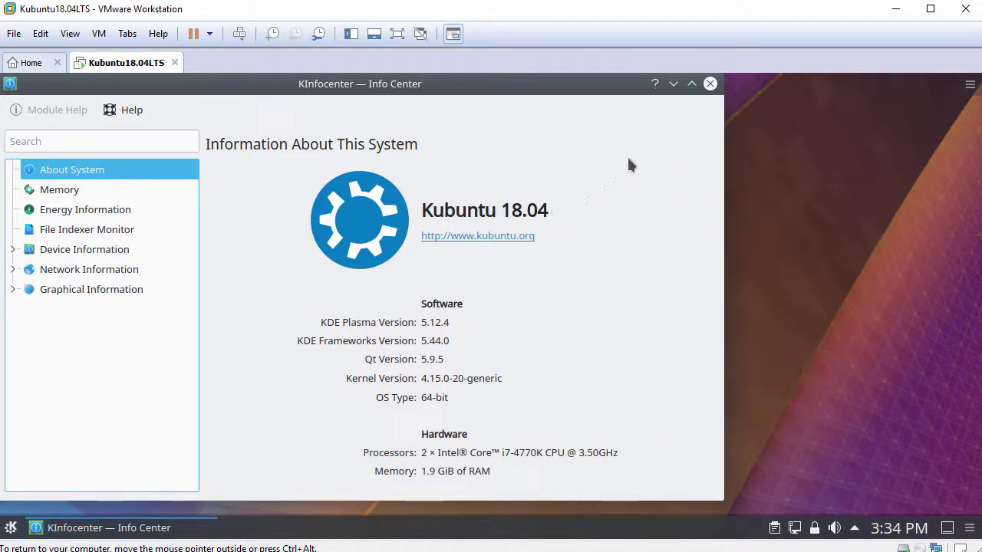
pyautogui.click(710, 84)
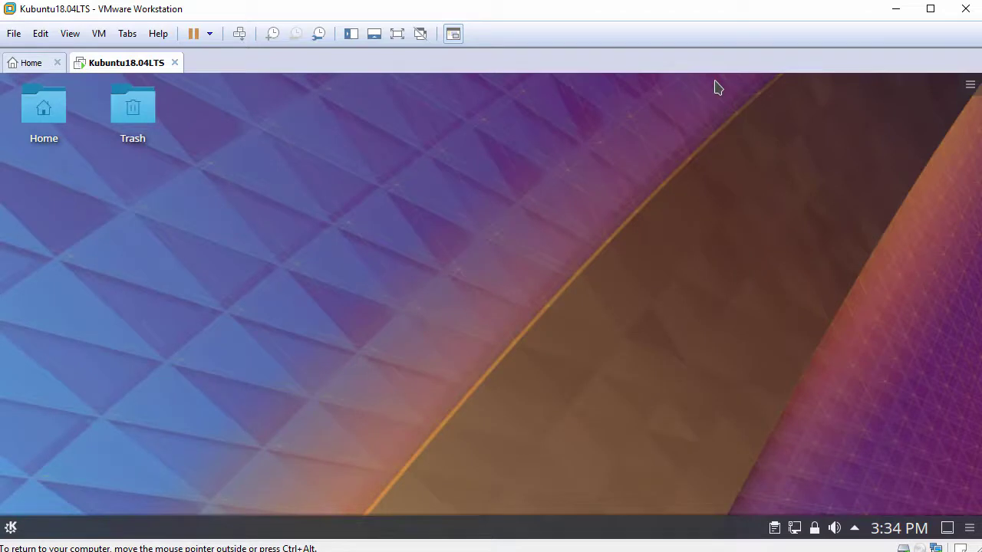
# Add a Default Panel to the desktop
pyautogui.rightClick(344, 176)
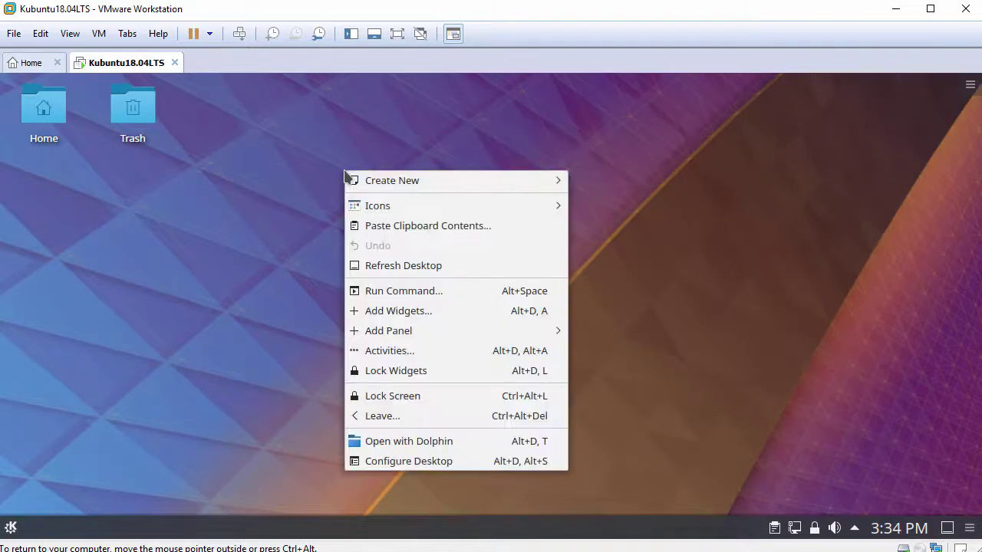
pyautogui.moveTo(482, 331)
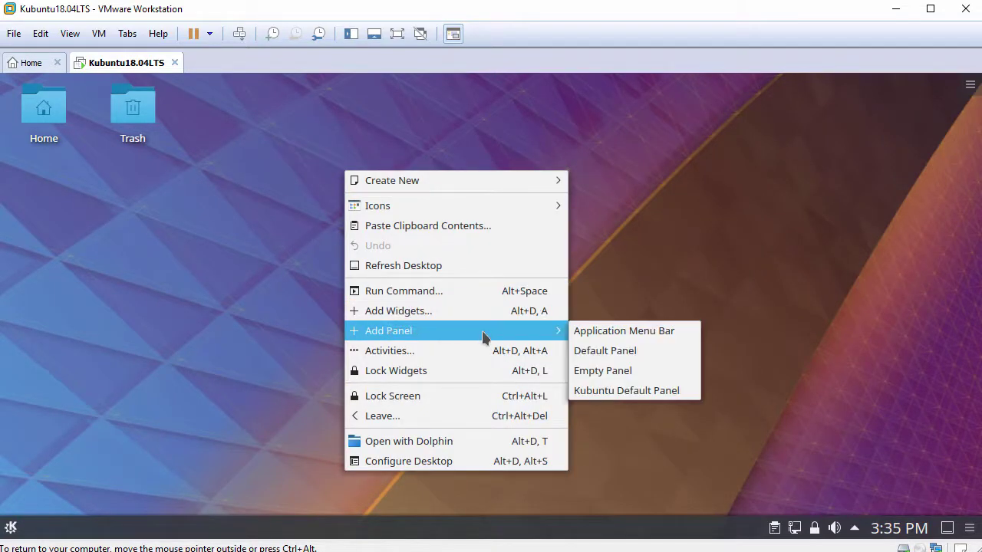
pyautogui.click(621, 352)
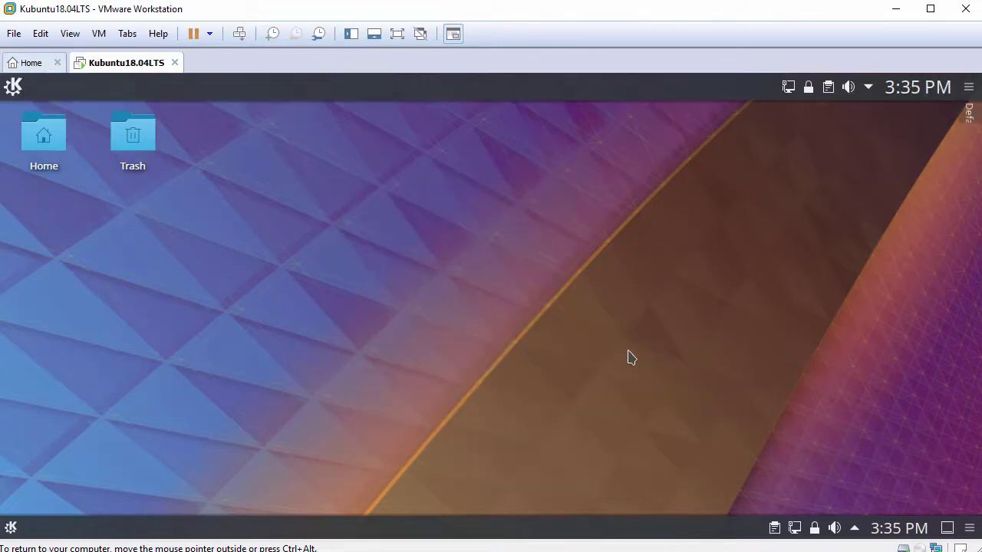
# Remove the original taskbar panel through its panel settings, keeping the newly added one
pyautogui.rightClick(396, 531)
pyautogui.moveTo(500, 510)
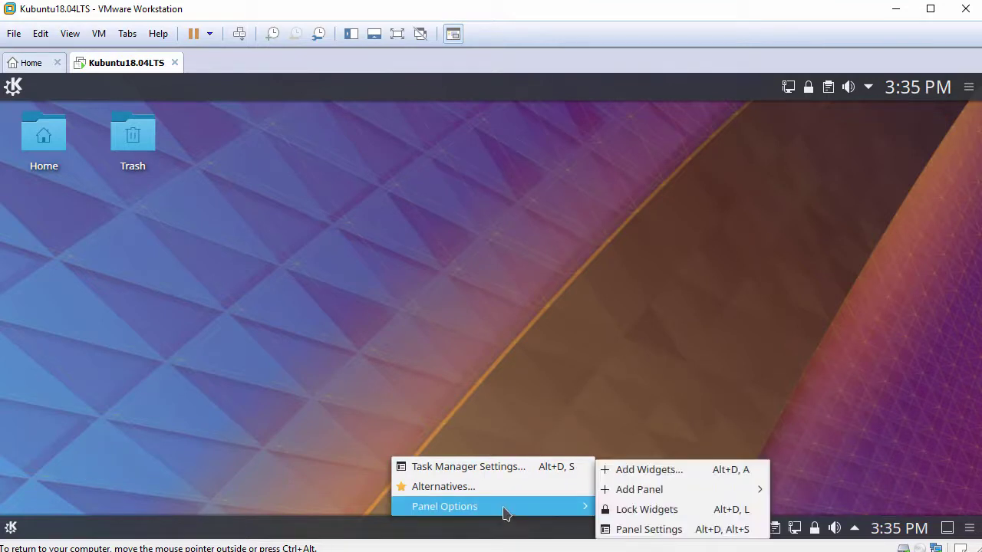
pyautogui.click(649, 529)
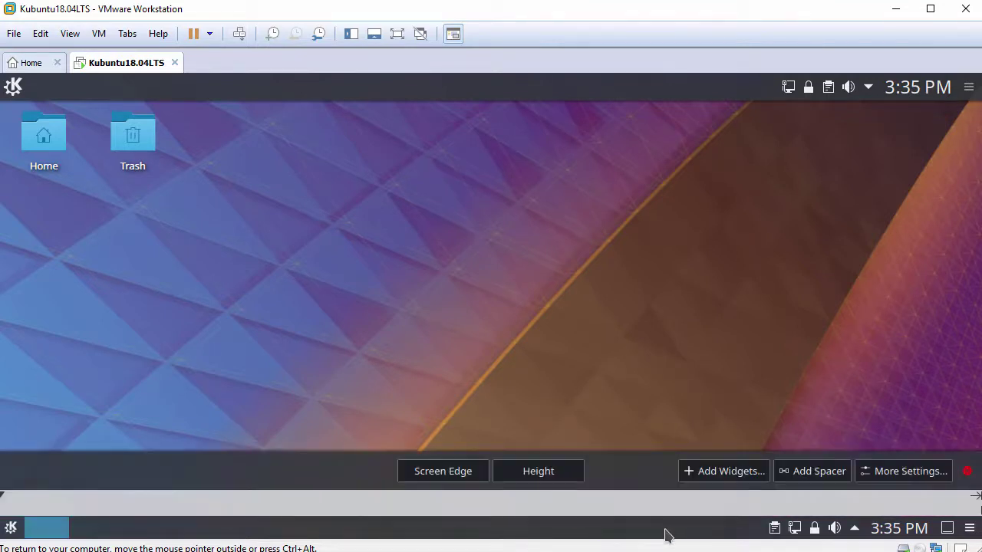
pyautogui.click(889, 475)
pyautogui.click(895, 436)
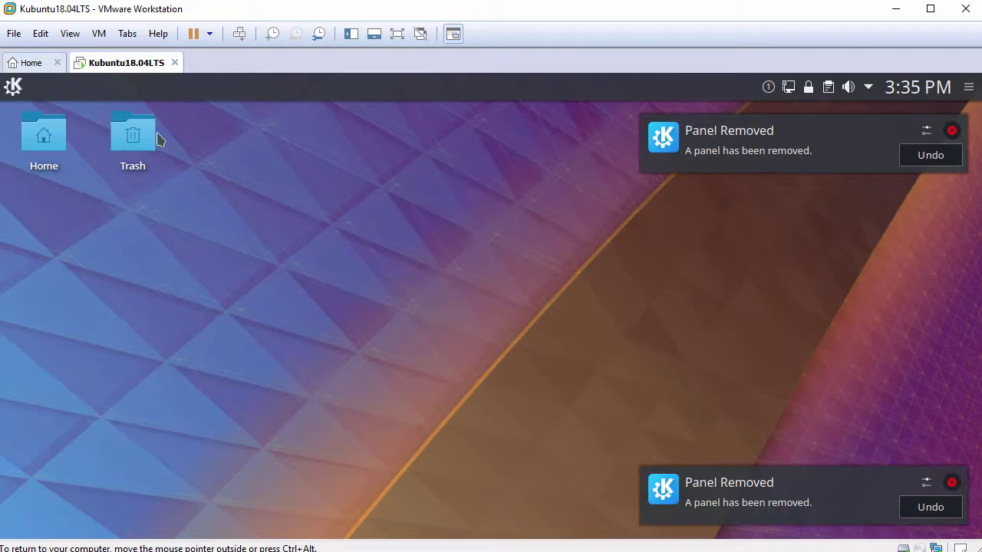
# View the new panel's application launcher and switch it to the Application Menu alternative widget
pyautogui.click(13, 88)
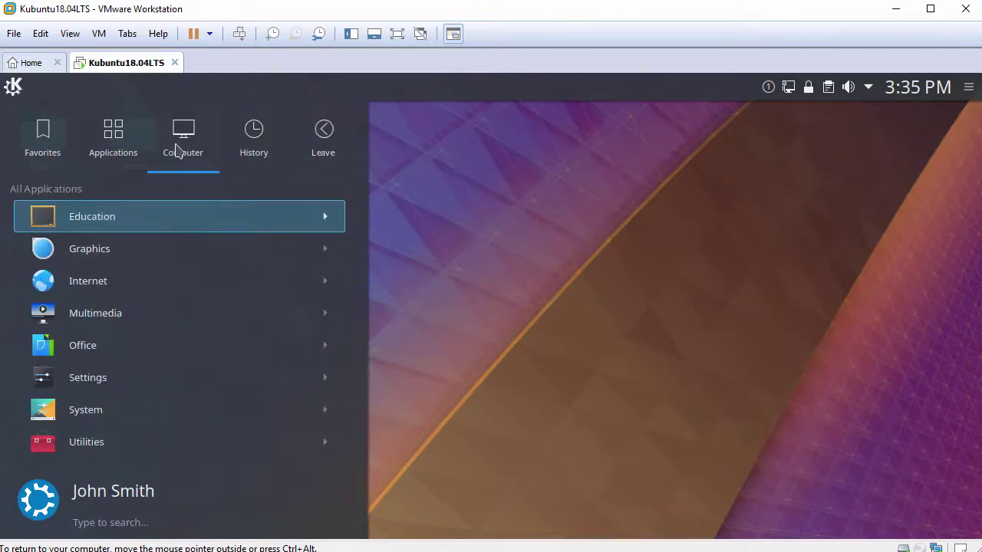
pyautogui.click(477, 334)
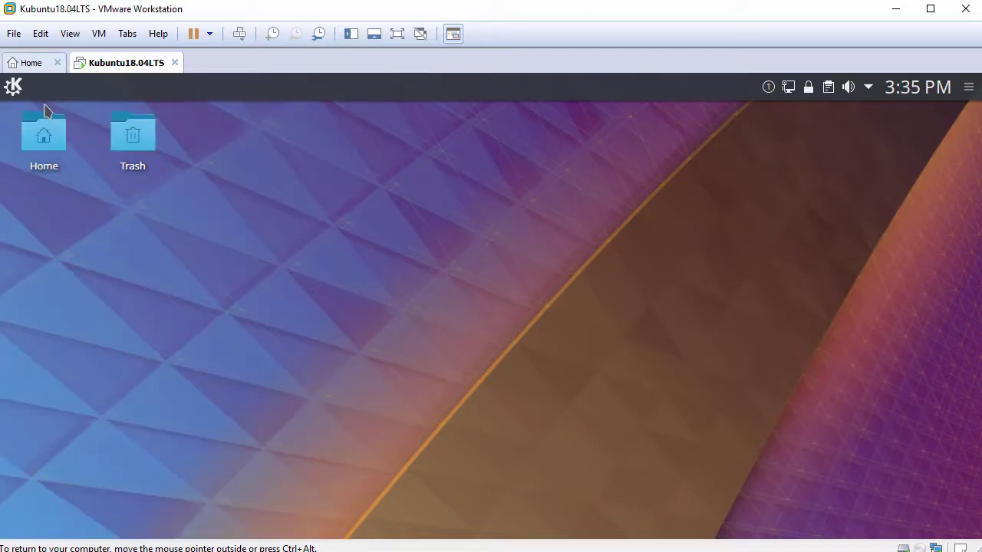
pyautogui.rightClick(13, 87)
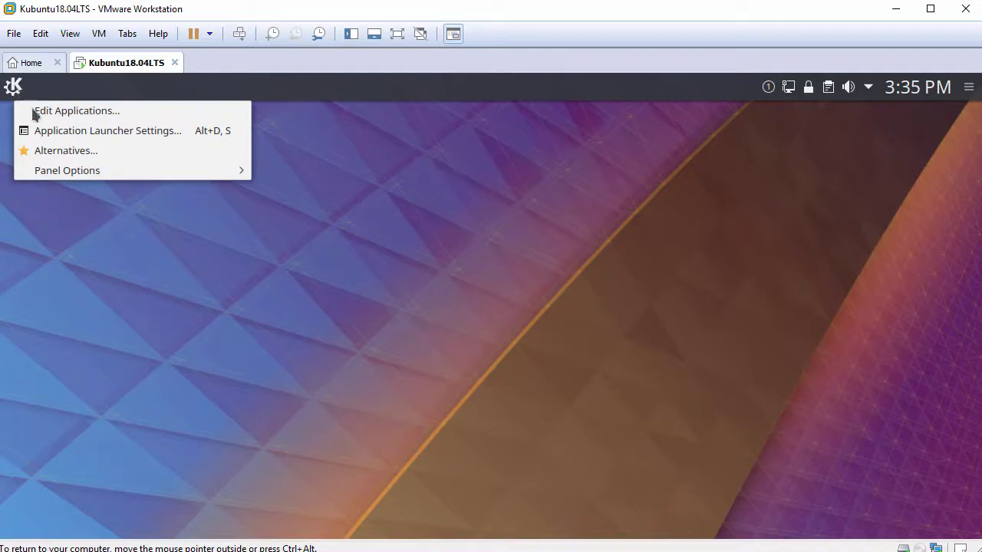
pyautogui.click(64, 151)
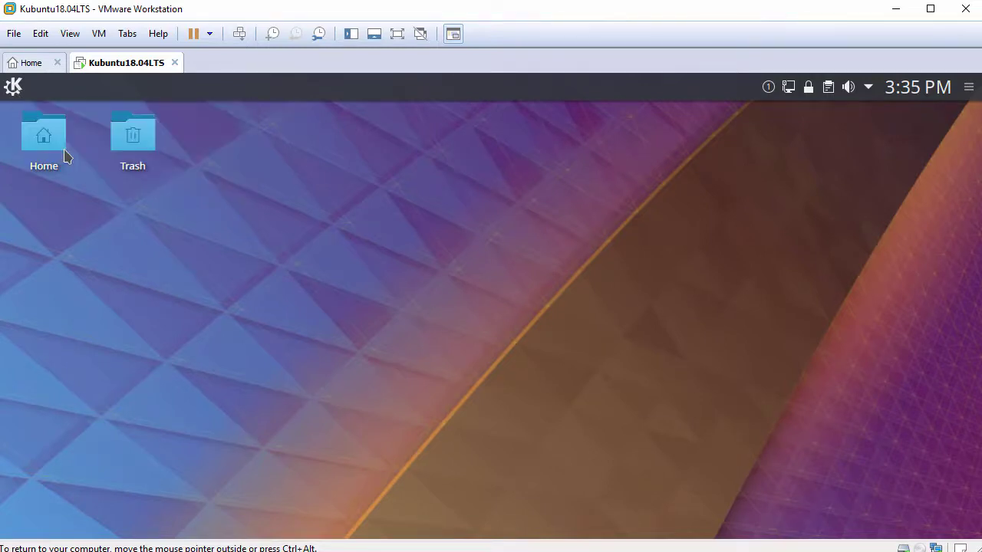
pyautogui.click(91, 303)
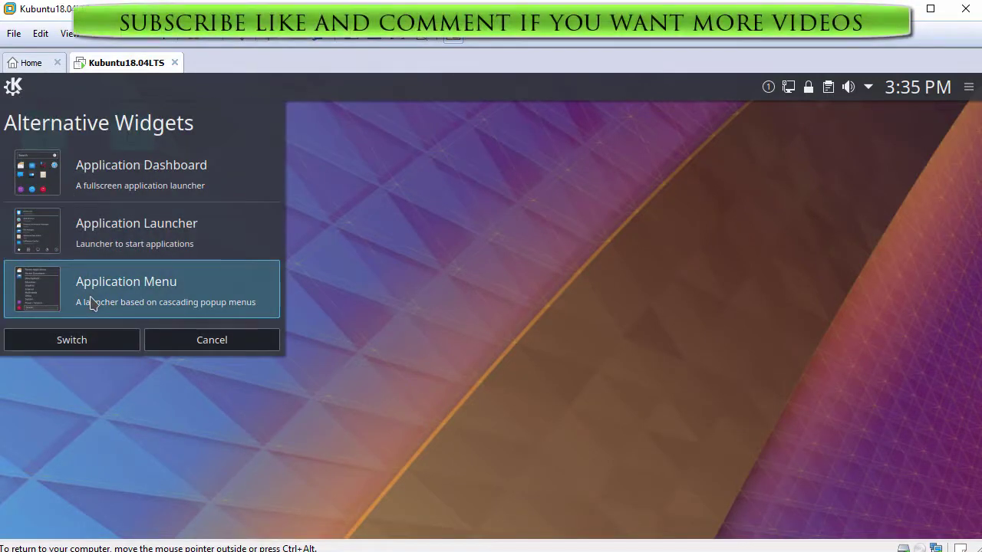
pyautogui.click(93, 343)
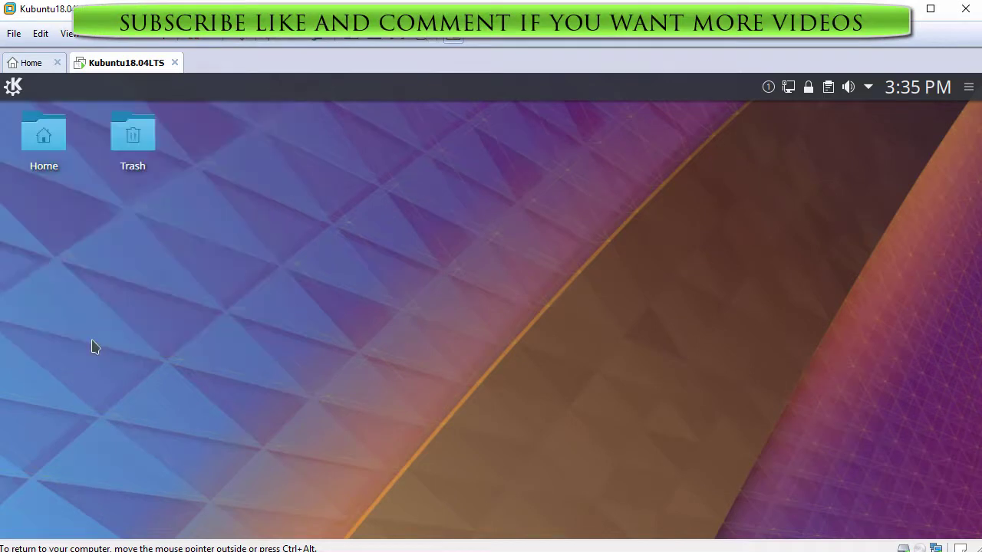